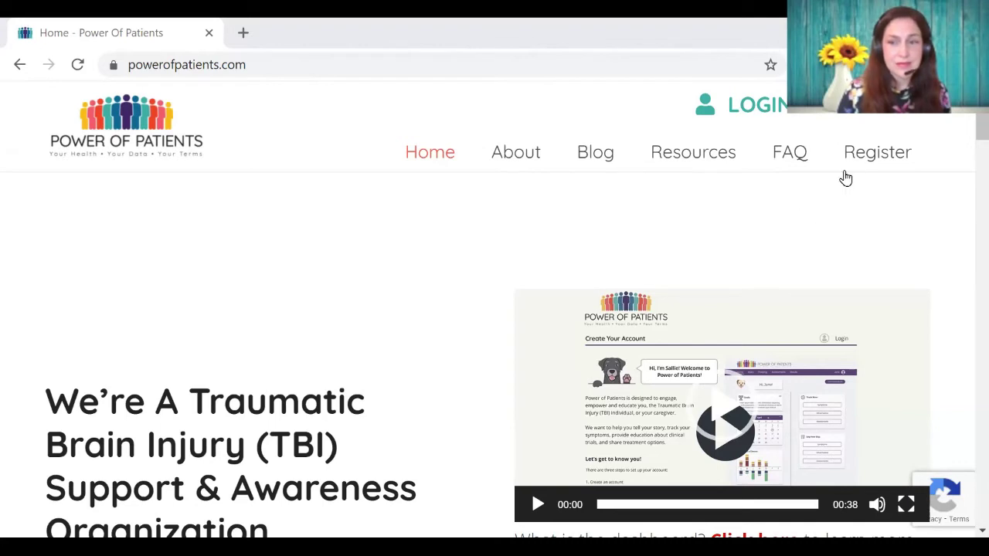
Step: Choose New User under the Register menu to reach the account creation page
mouse_move(861, 159)
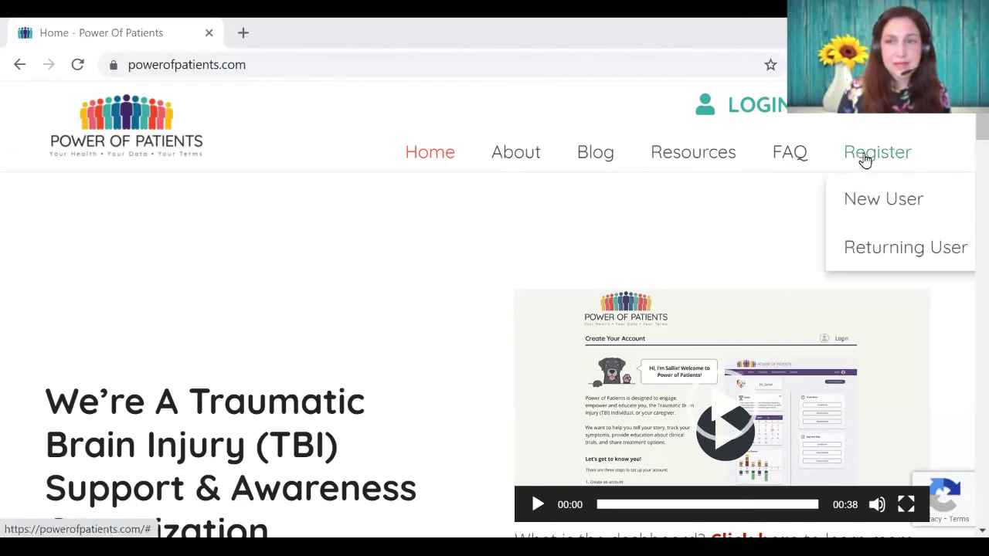
click(873, 202)
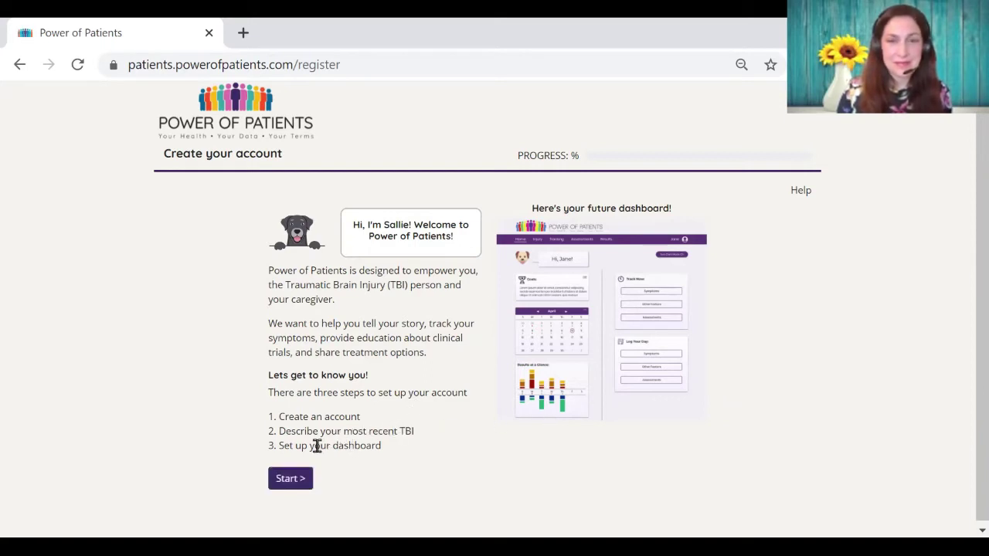
Step: Start account setup with registration type TBI Patient and gender Female
key(Return)
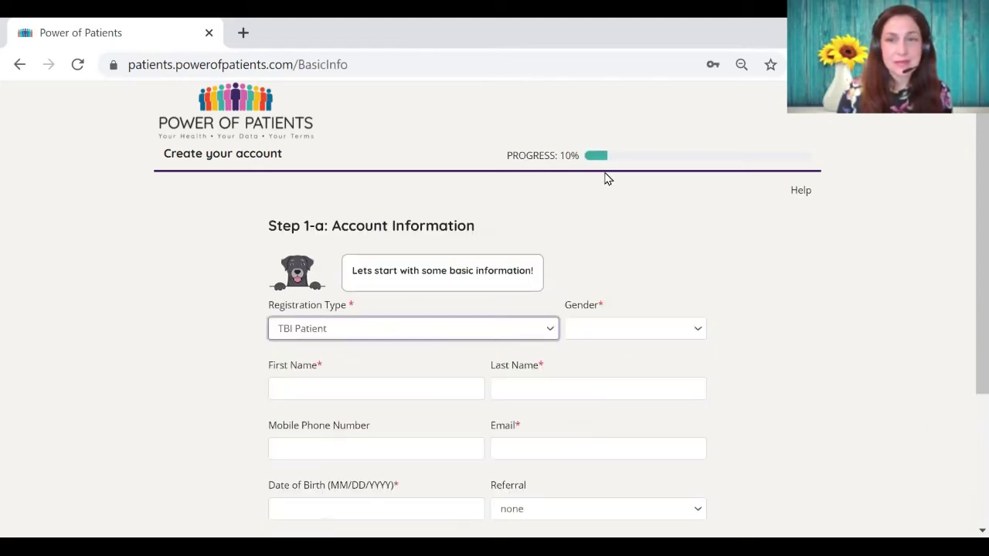
click(551, 331)
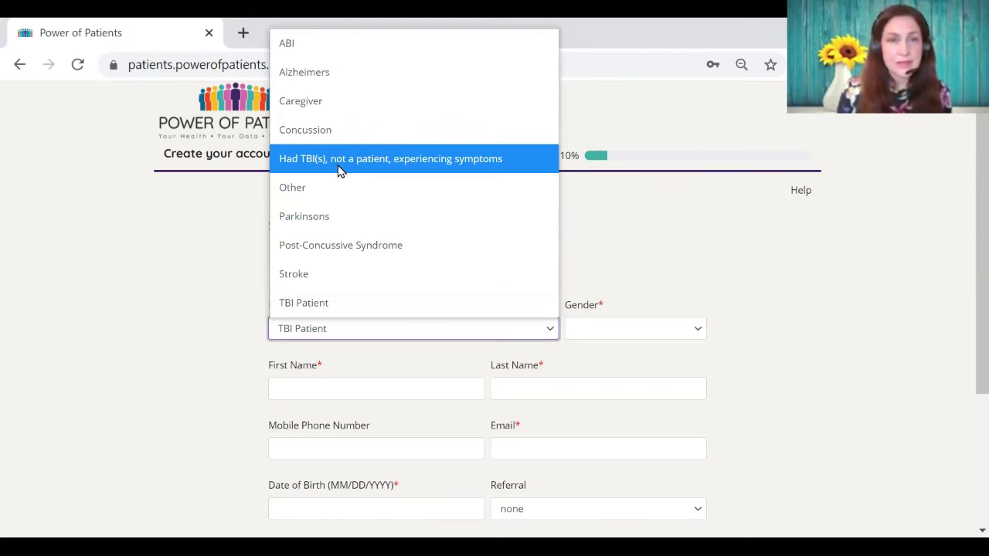
click(331, 309)
click(642, 328)
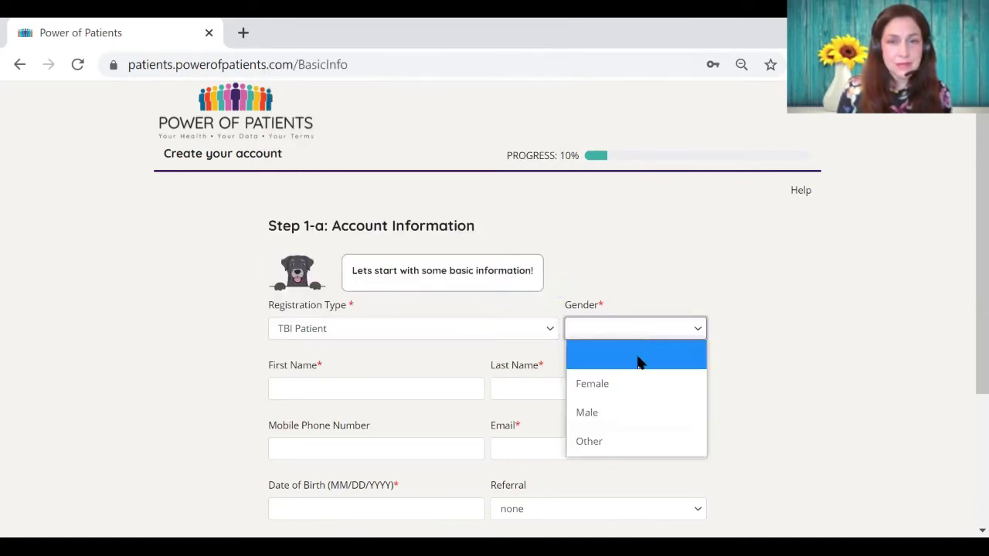
click(635, 384)
Step: Enter the patient's first and last name
click(422, 390)
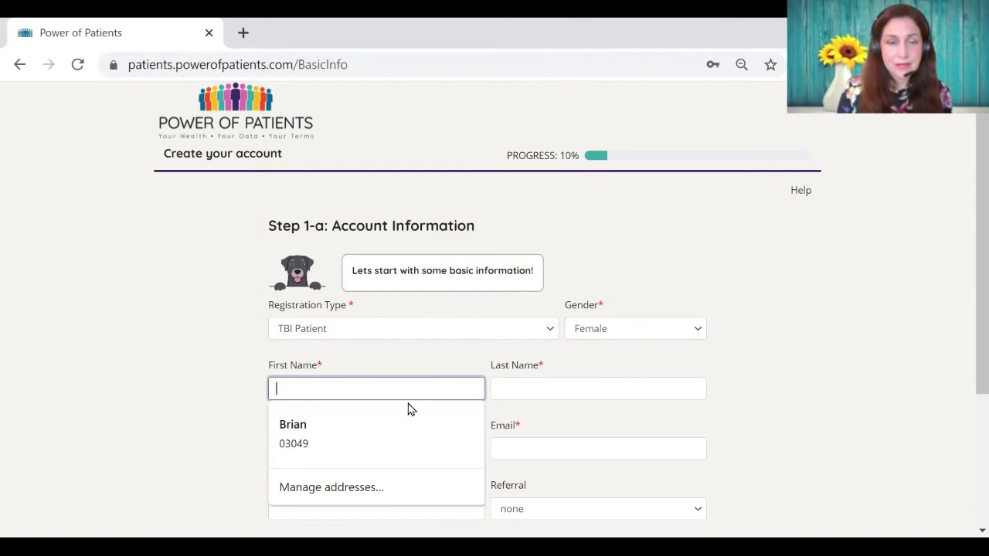
key(Tab)
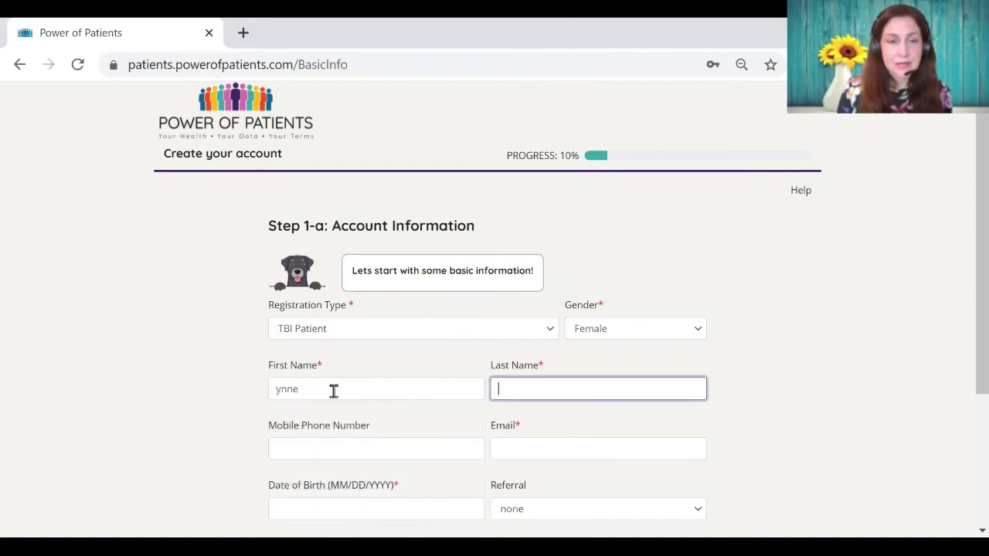
click(278, 389)
text(L)
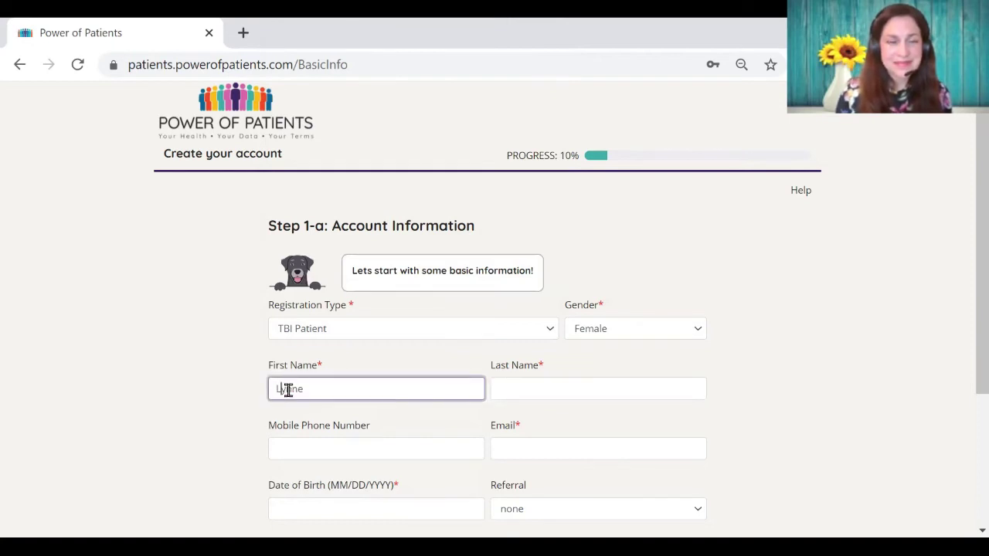
key(Tab)
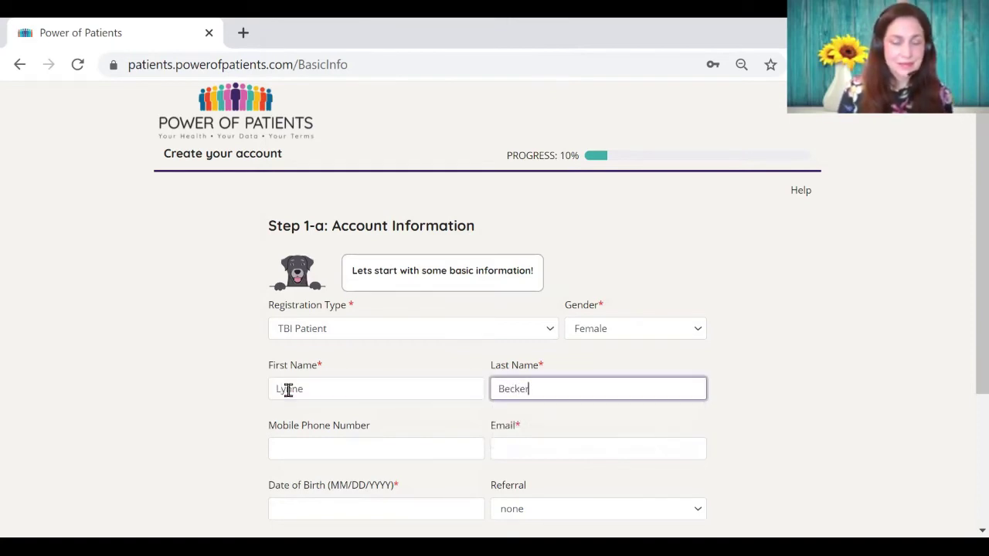
Step: Fill in the patient's mobile phone number and e-mail address
key(Tab)
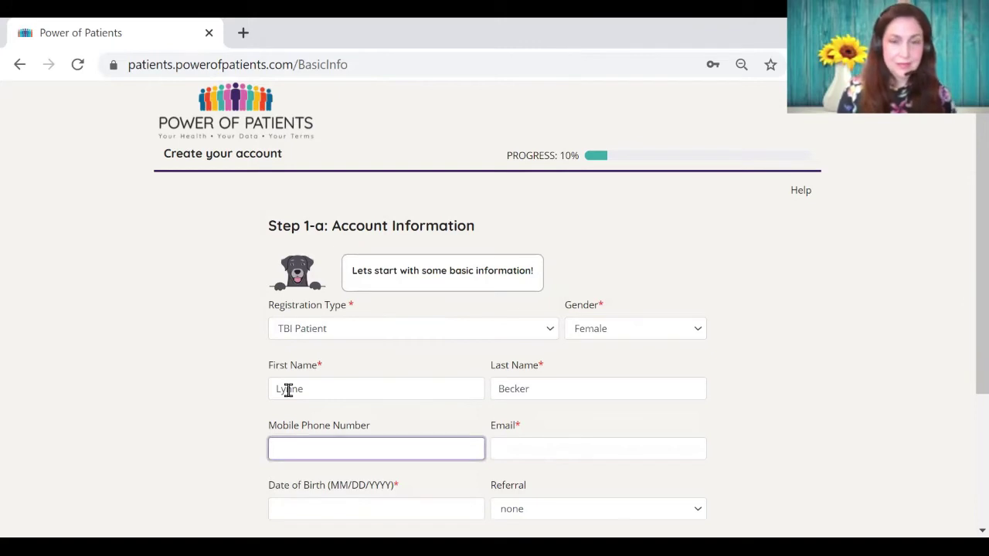
text(843)
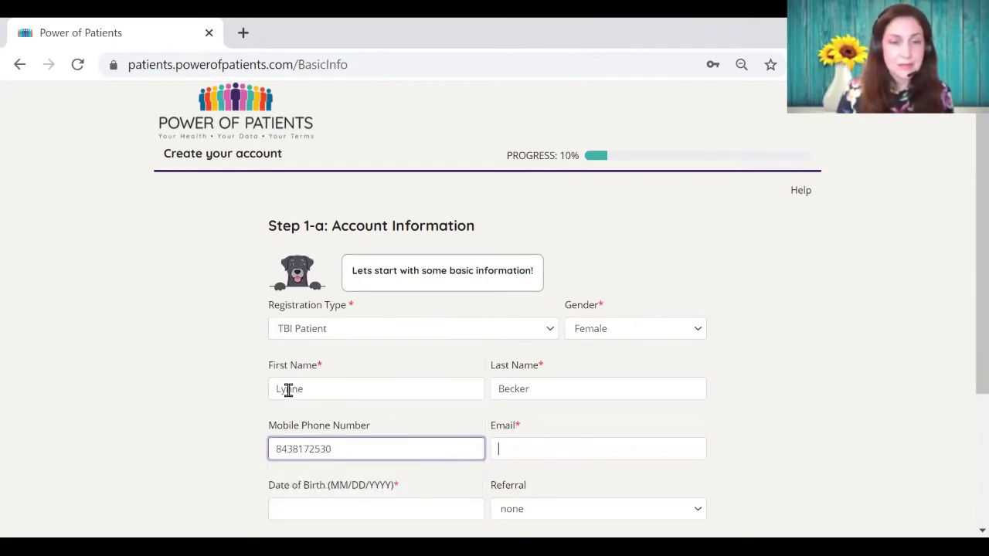
key(Tab)
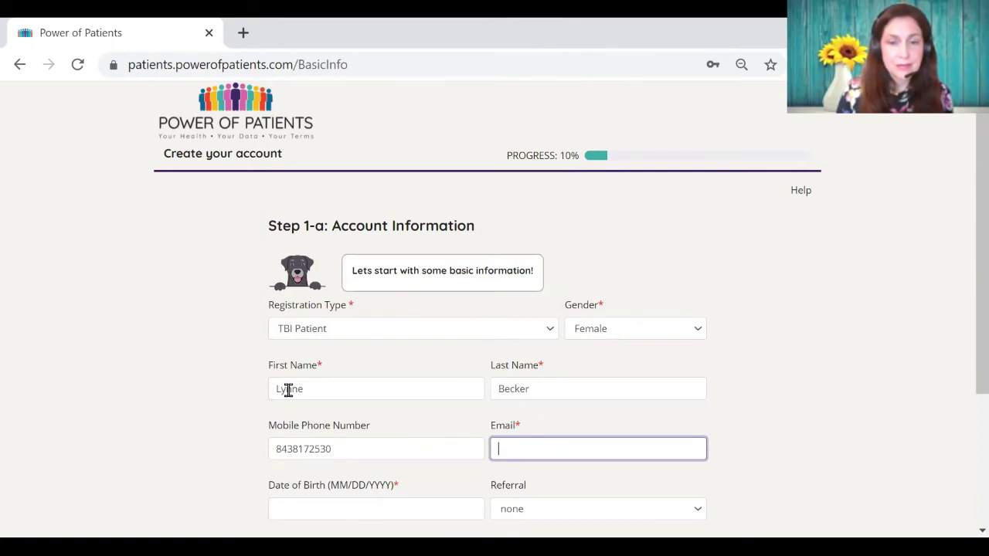
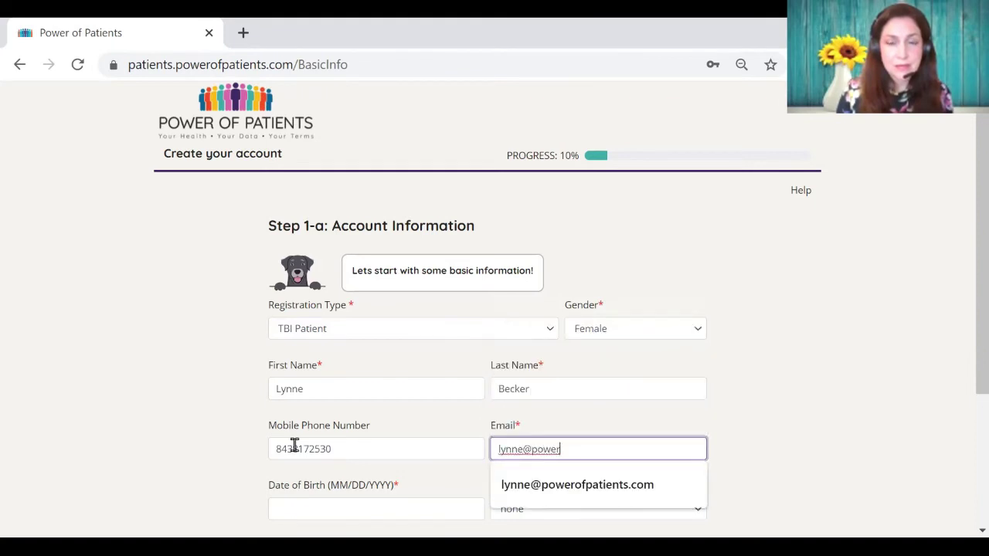
key(Down)
key(Return)
Step: Enter the date of birth, referral Team Luk3, and the zip code
scroll(294, 446, down, 3)
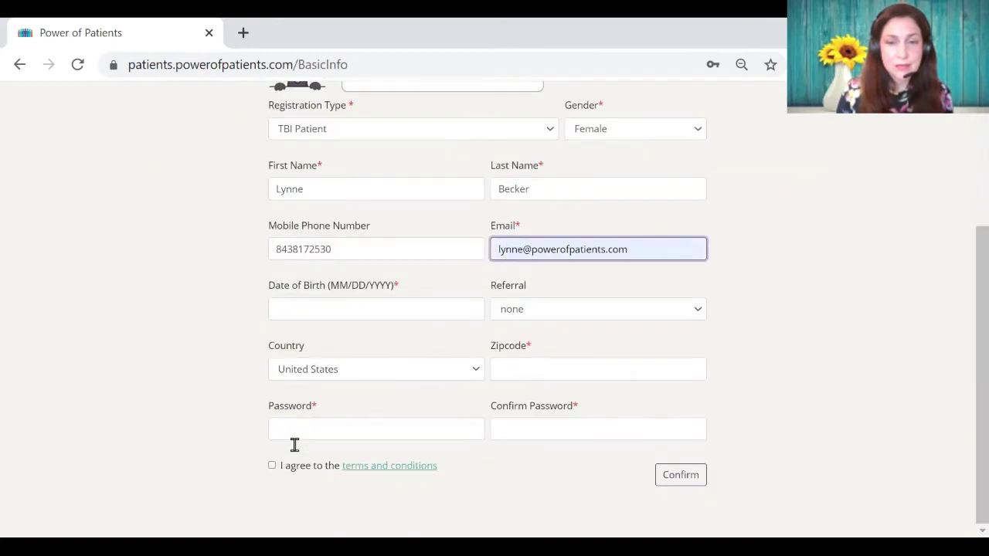
click(437, 312)
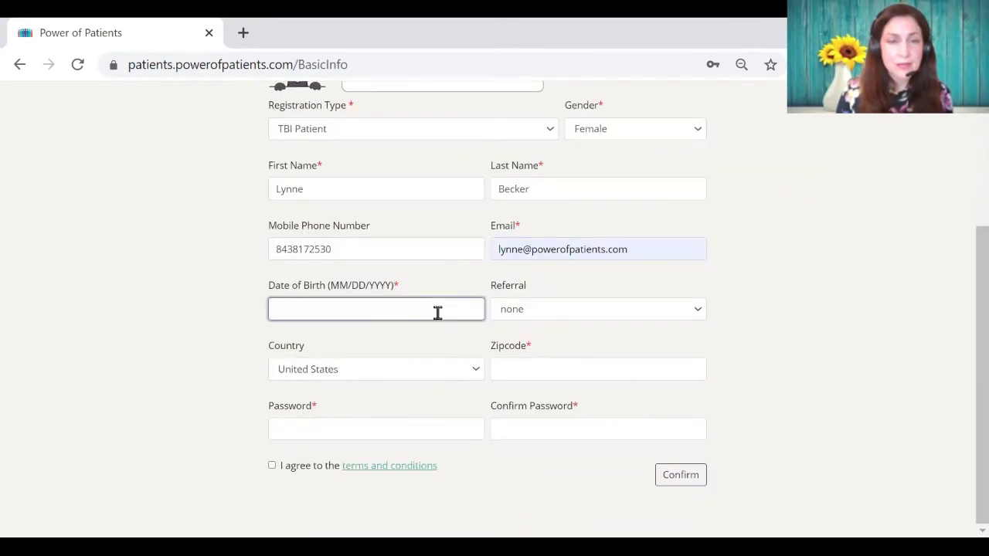
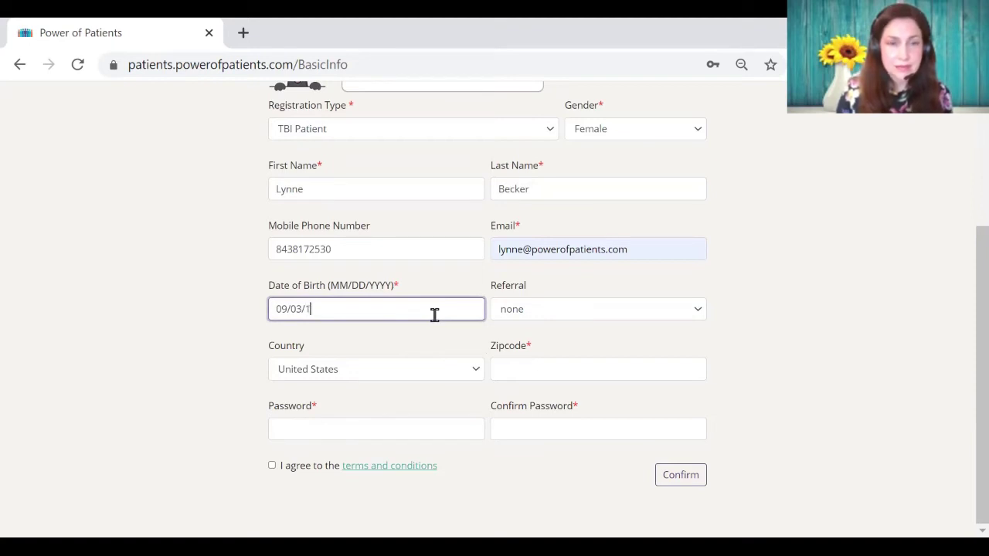
click(515, 314)
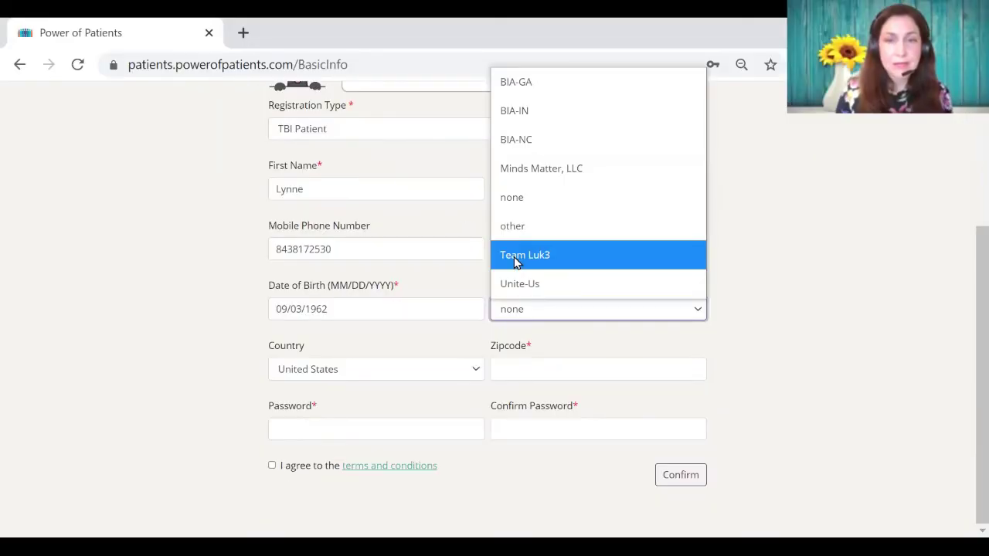
click(516, 263)
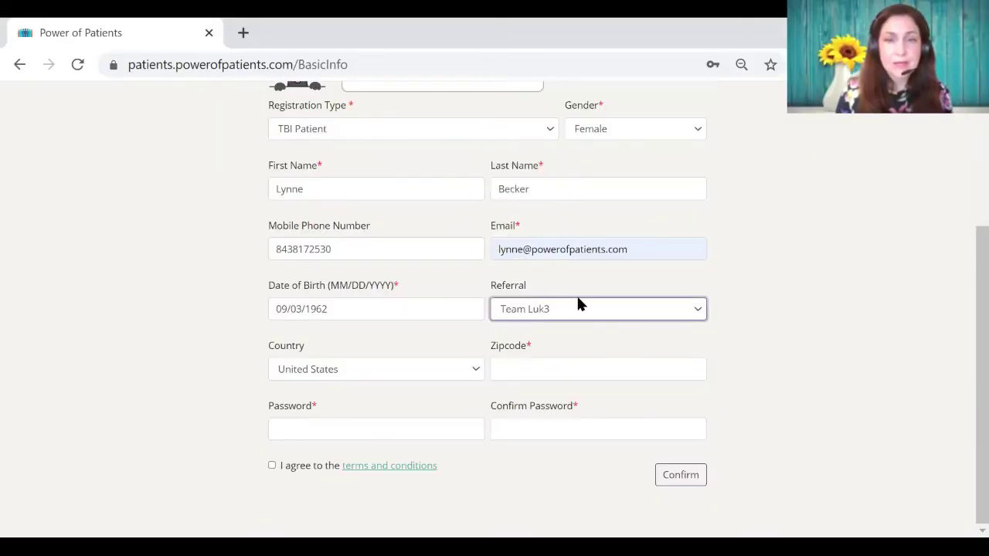
click(651, 369)
text(29412)
Step: Enter and confirm the password, accept the terms, and submit the account form
click(359, 429)
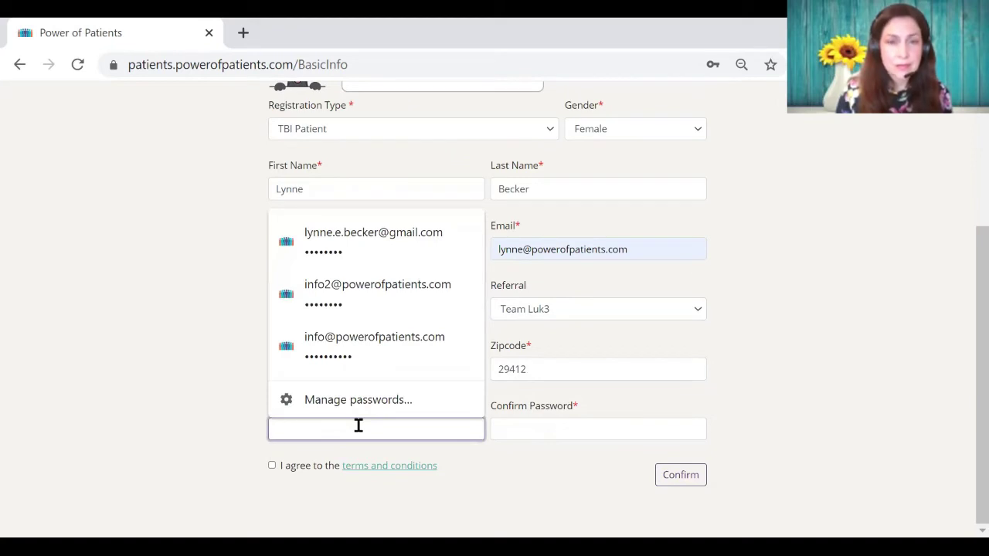
text(••••••)
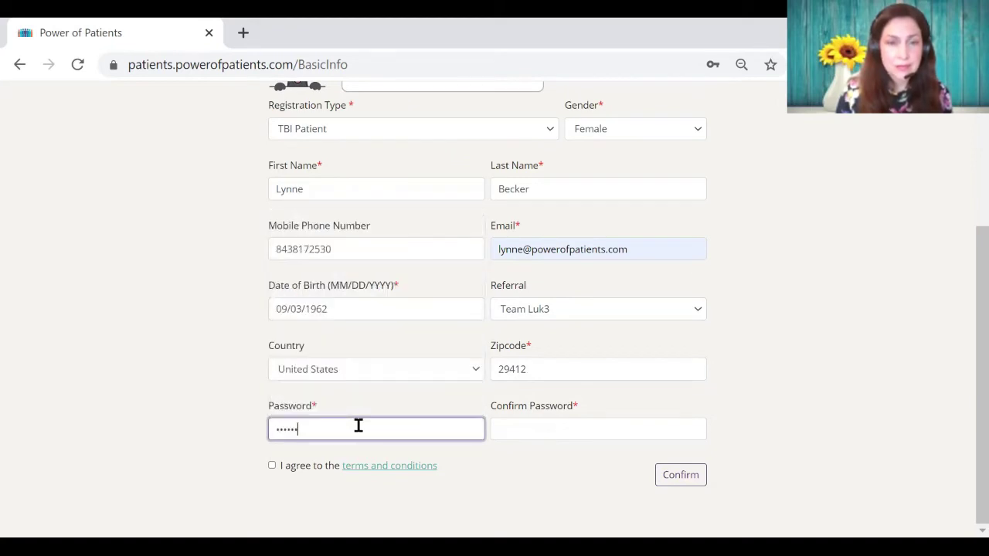
text(••)
key(Tab)
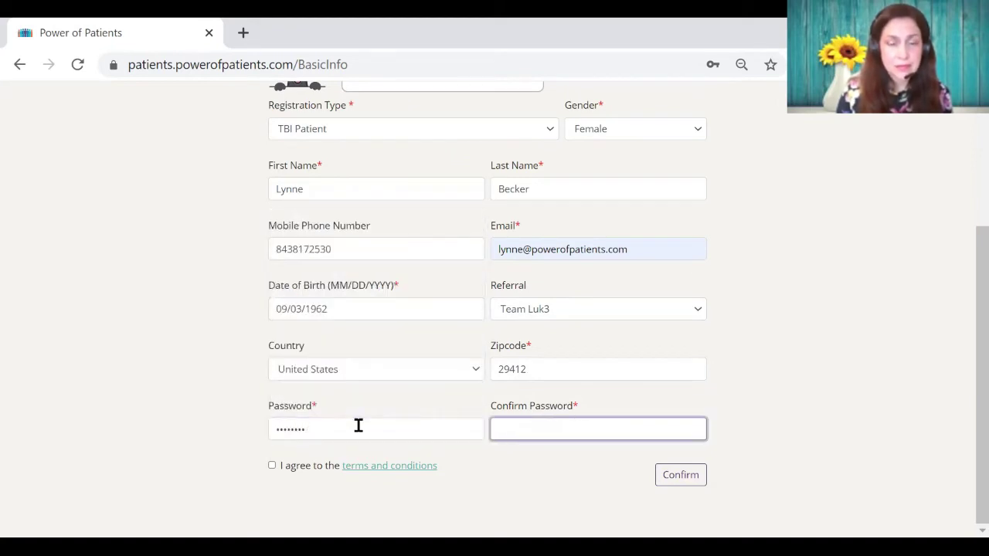
text(••••••••)
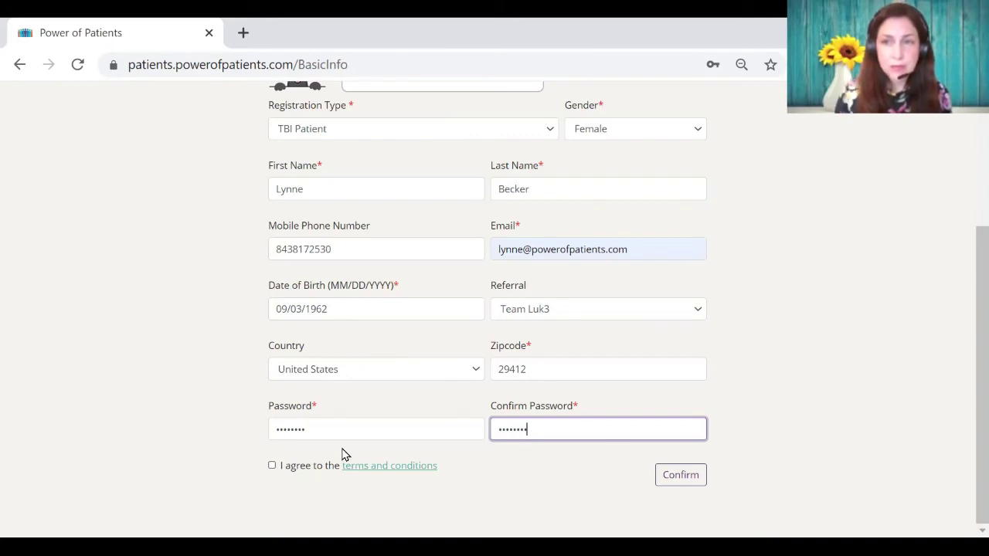
key(Tab)
key(space)
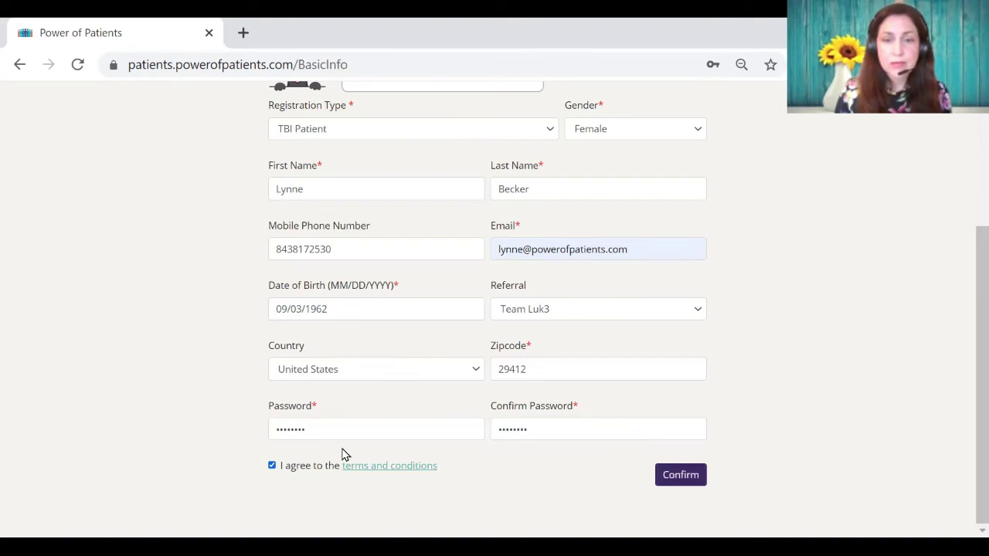
key(Return)
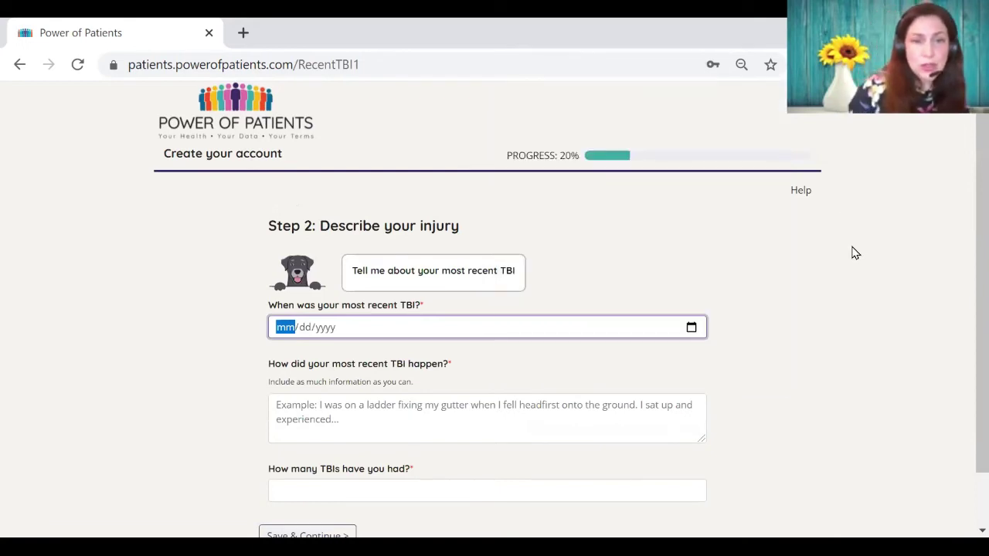
Step: Set the most recent TBI date to 03/15/2017 in the calendar
scroll(967, 300, down, 2)
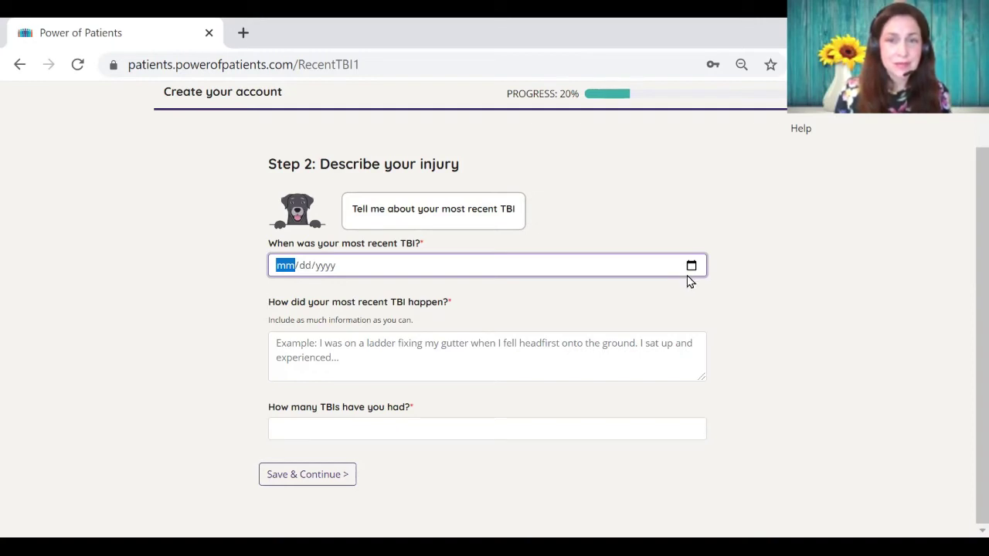
click(691, 268)
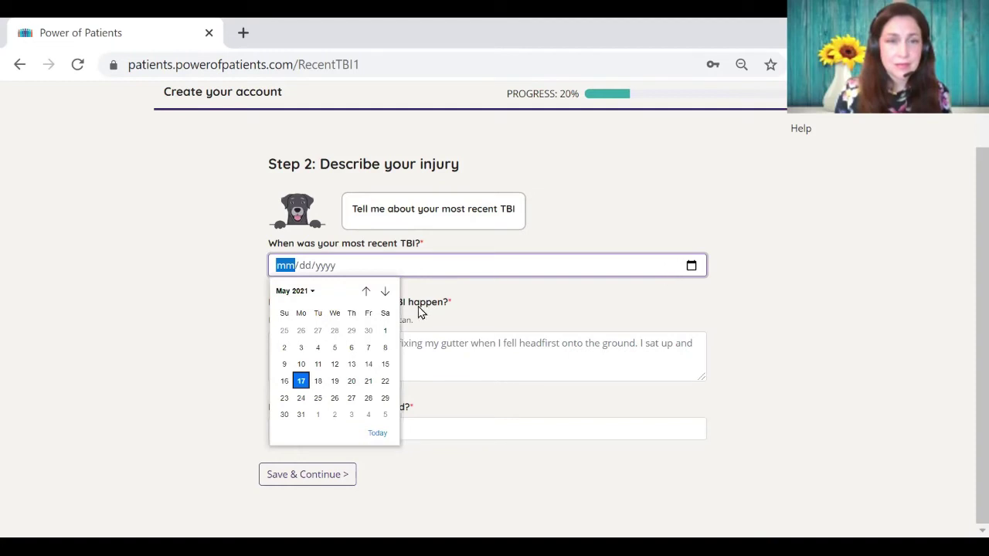
click(368, 297)
click(368, 297)
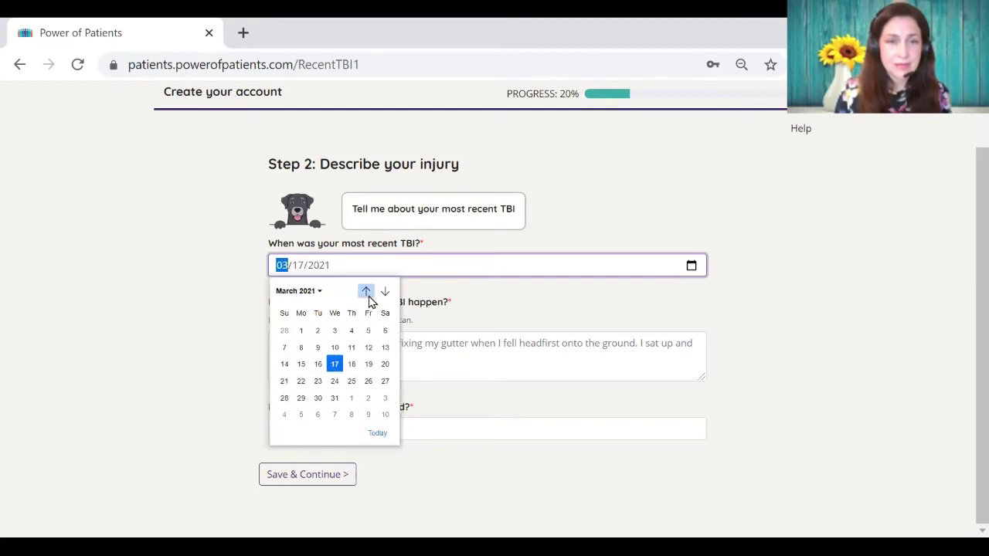
click(369, 298)
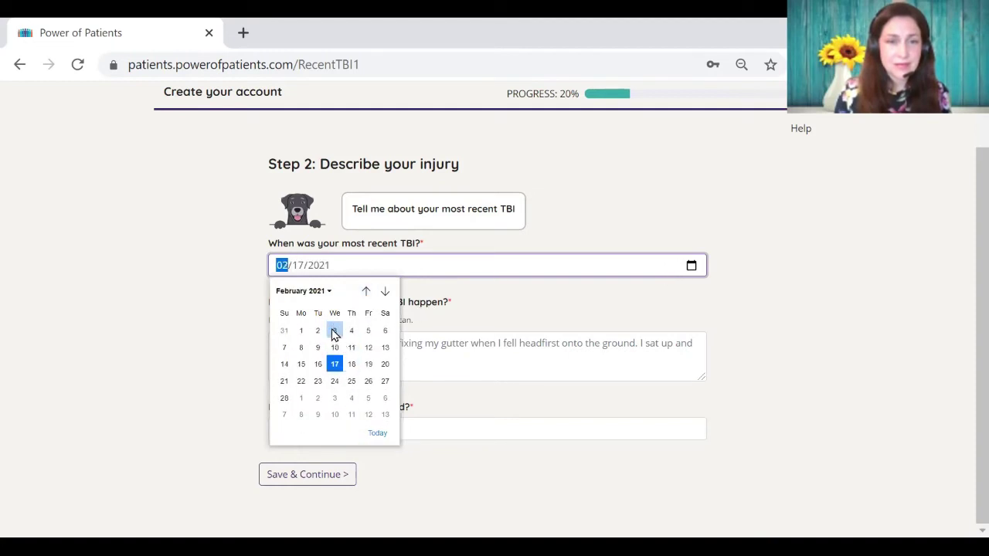
click(329, 293)
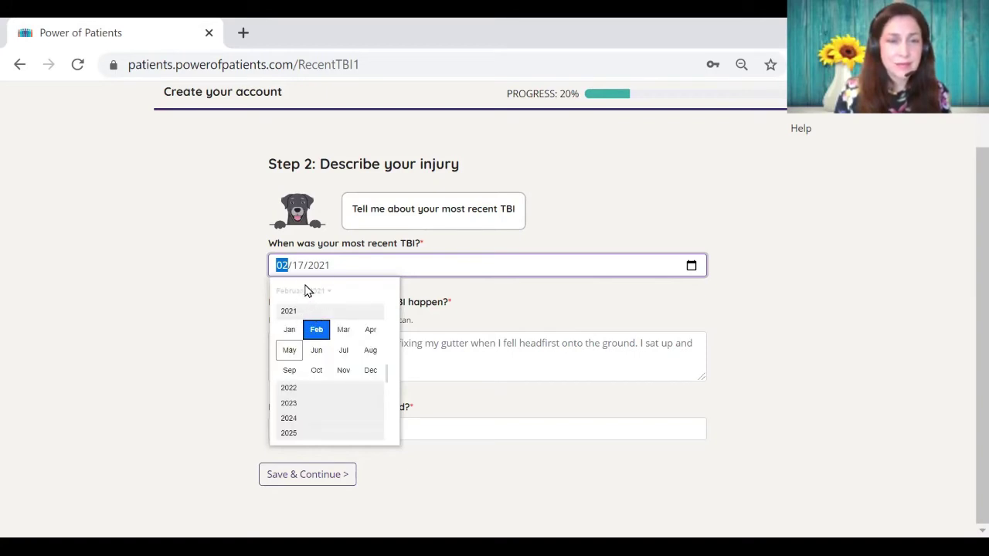
click(308, 293)
click(313, 292)
scroll(320, 313, up, 3)
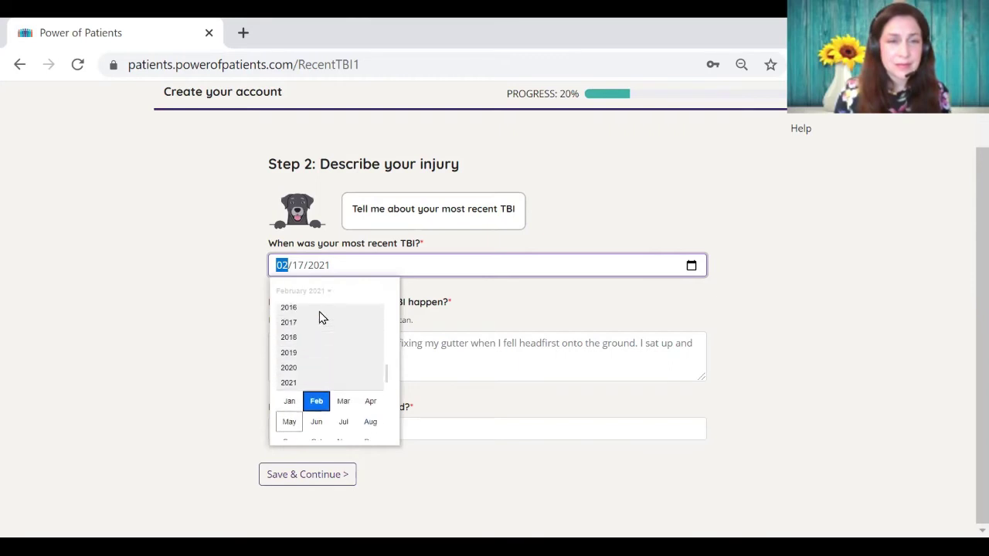
click(296, 328)
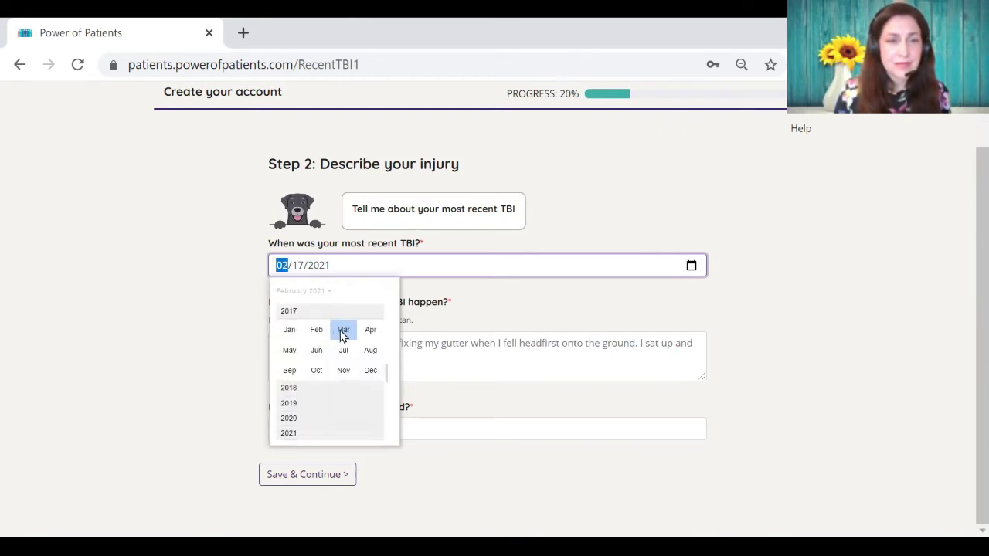
click(340, 331)
click(338, 364)
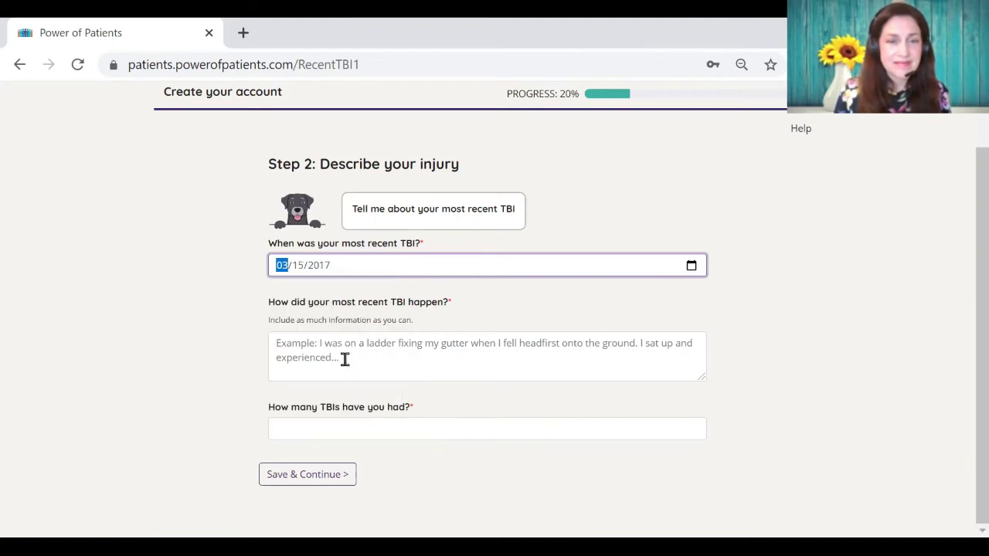
Step: Describe the injury as 'moremoremoremore' and enter 2 as the number of TBIs
click(386, 361)
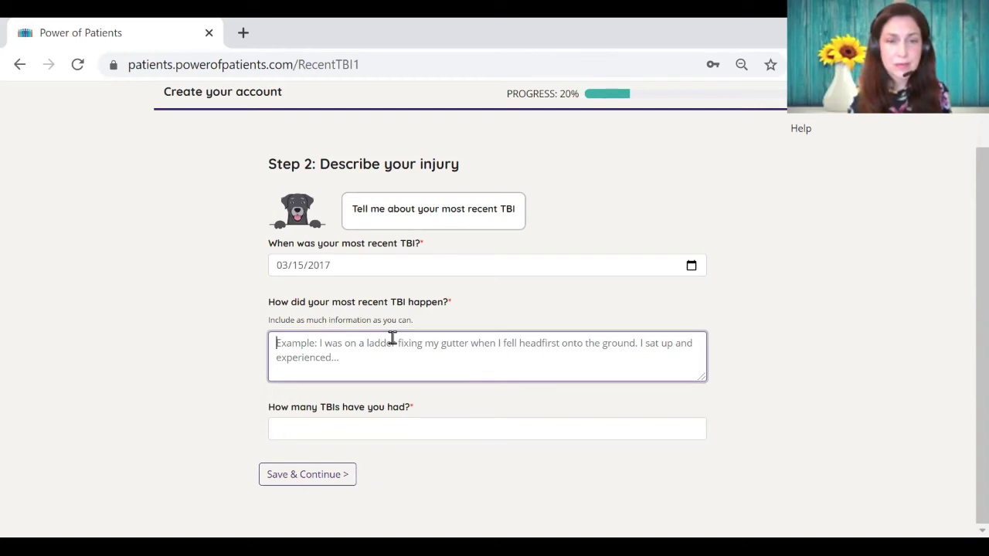
text(moremoremoremore)
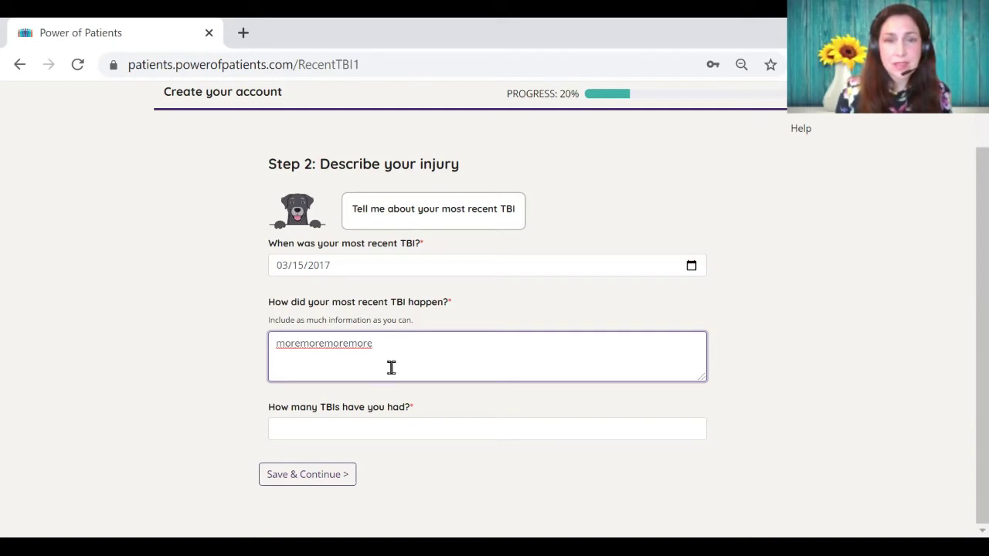
click(370, 428)
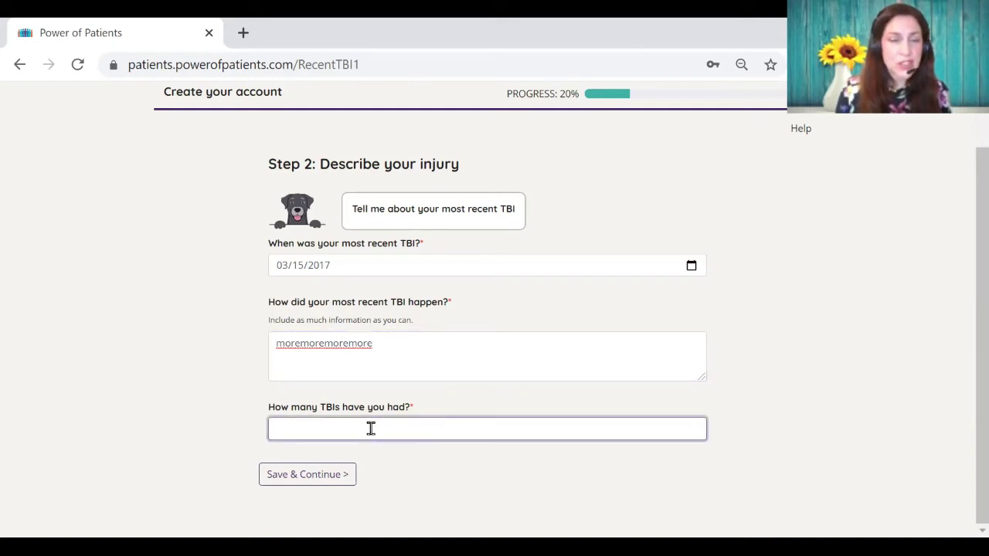
text(2)
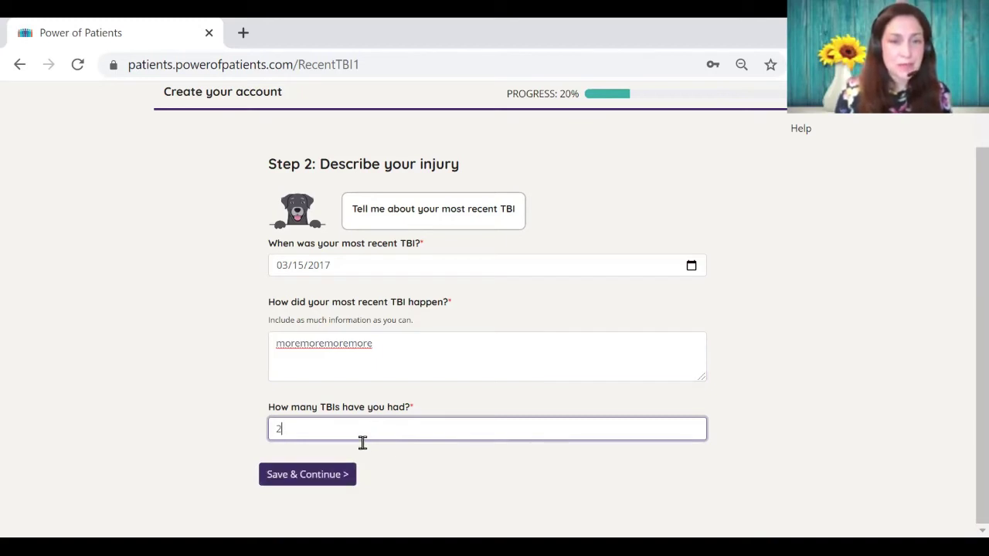
key(Tab)
Step: Record a Sports injury to the Front of Head, Left Side of Head and Jaw
key(Return)
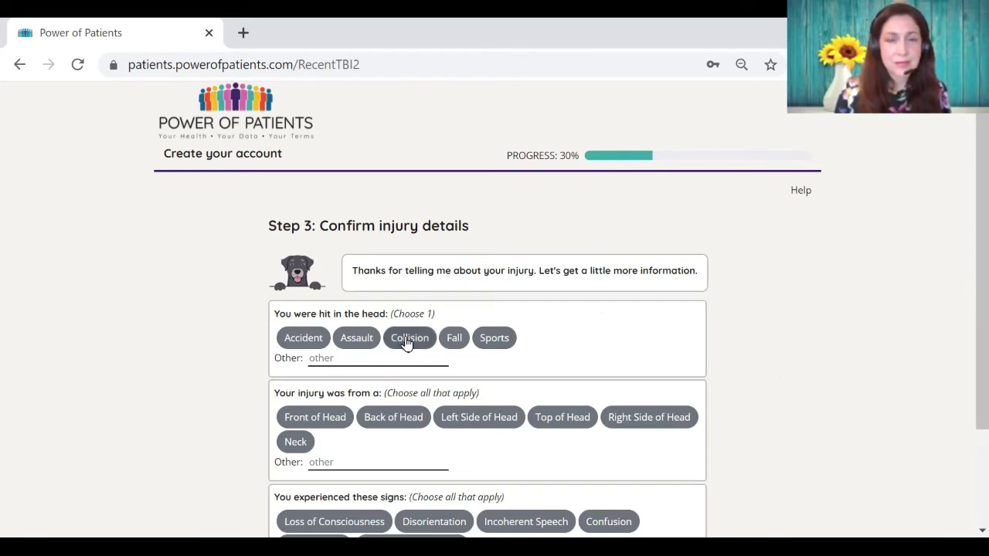
click(495, 345)
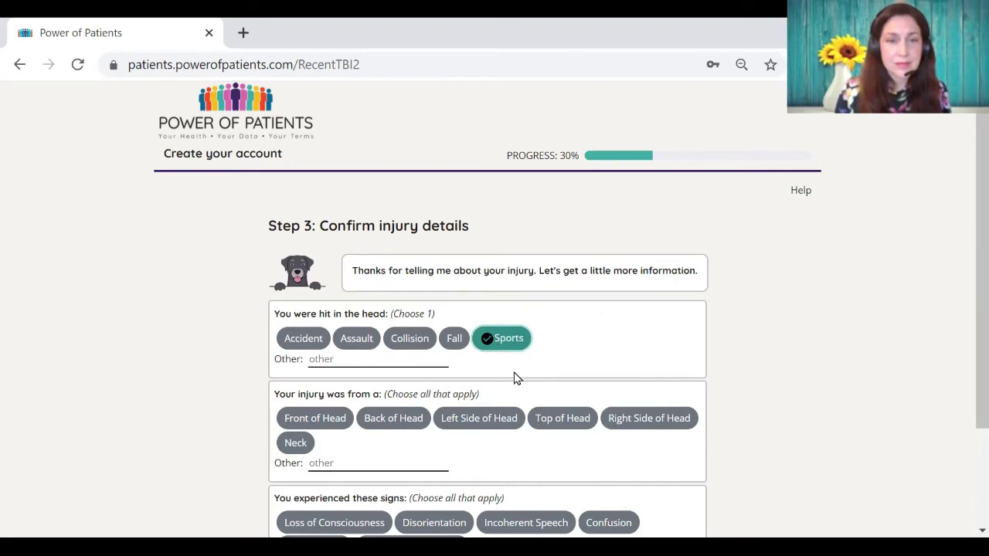
scroll(514, 378, down, 2)
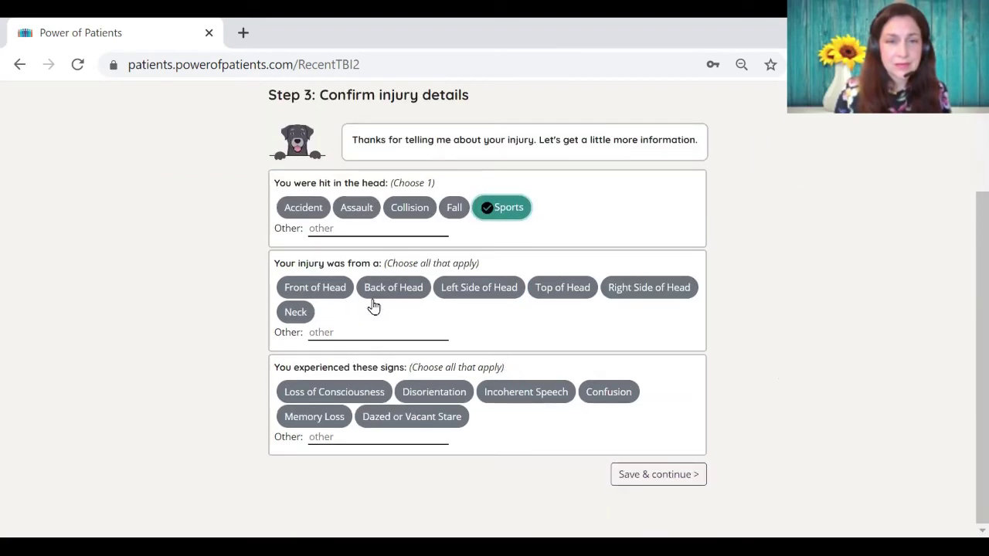
click(332, 289)
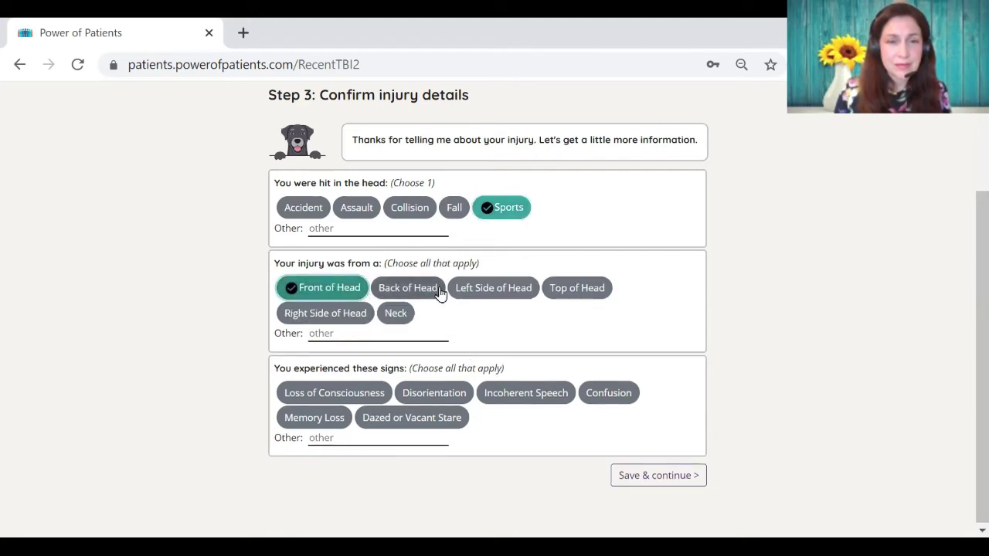
click(472, 290)
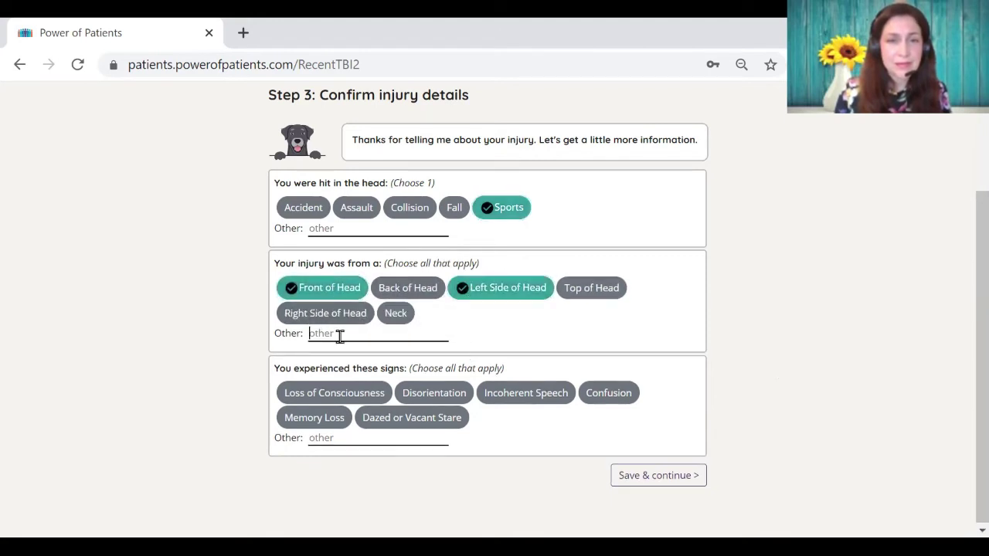
text(jaw)
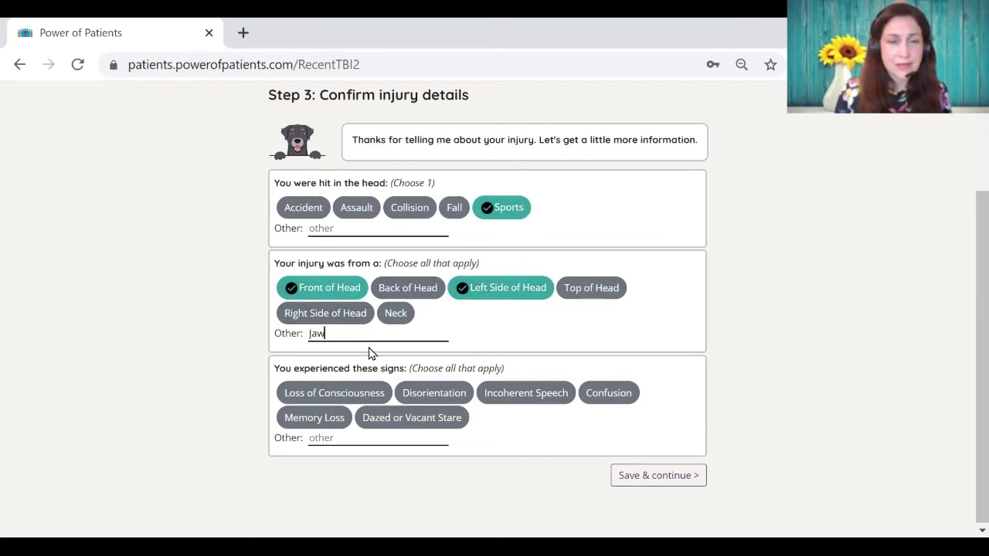
key(Return)
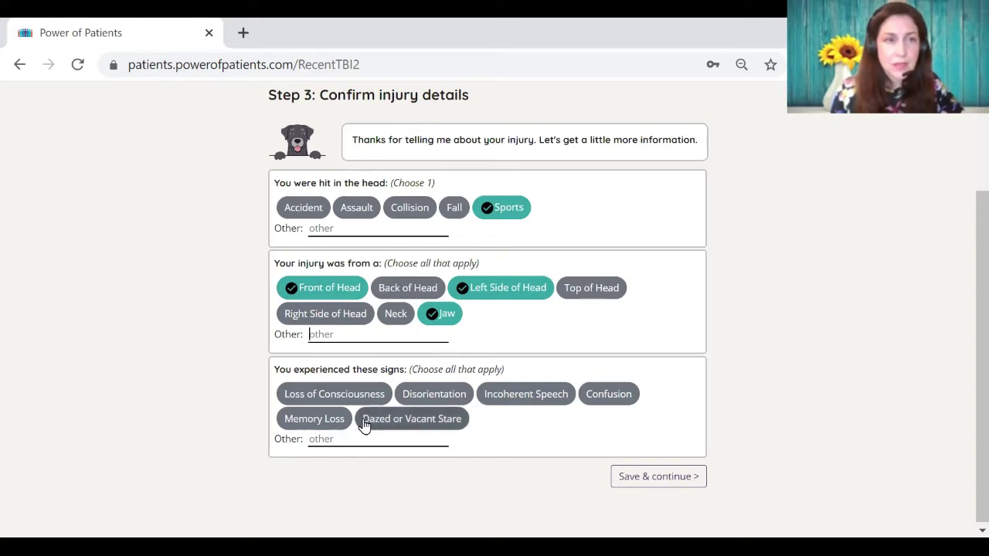
Step: Mark Loss of Consciousness, Memory Loss and Confusion as signs, then save the details
click(349, 400)
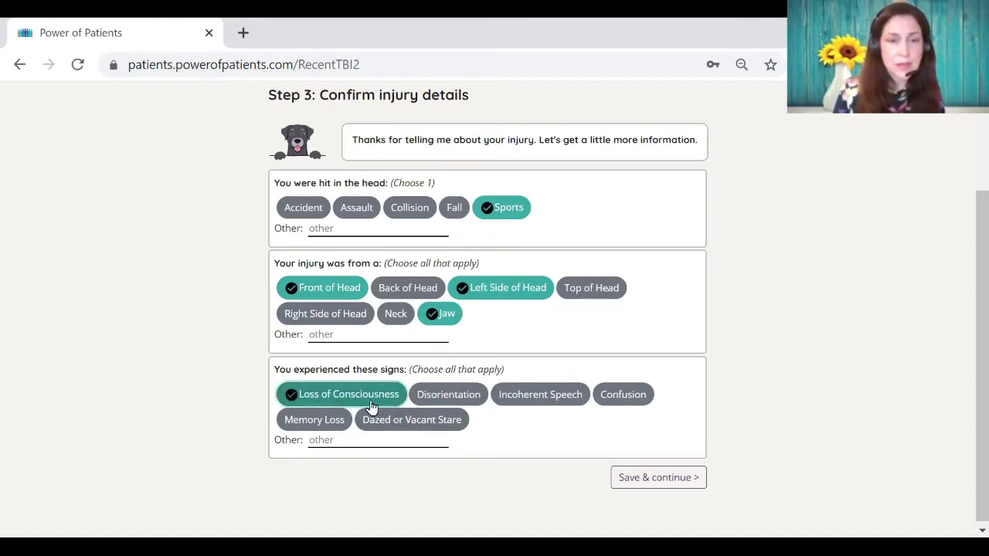
click(297, 423)
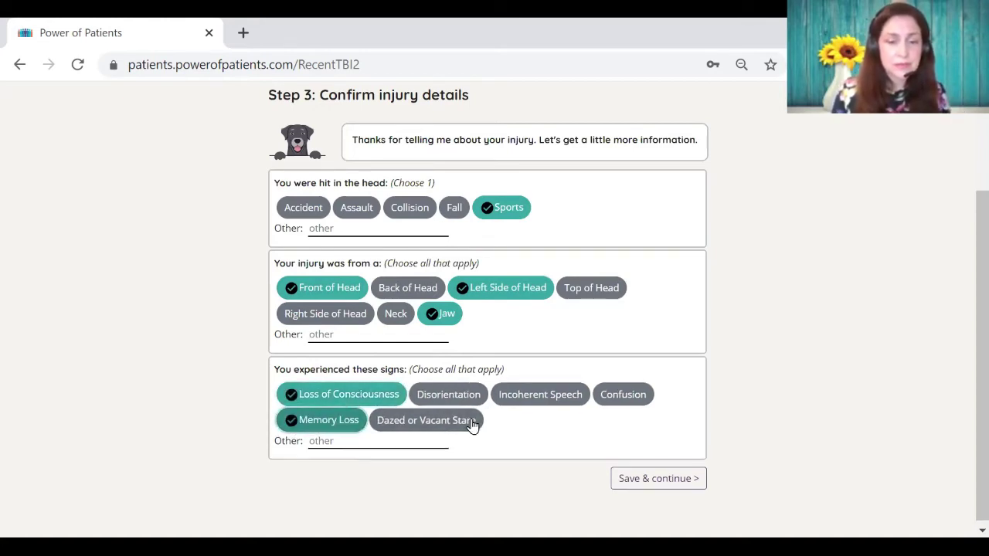
click(609, 404)
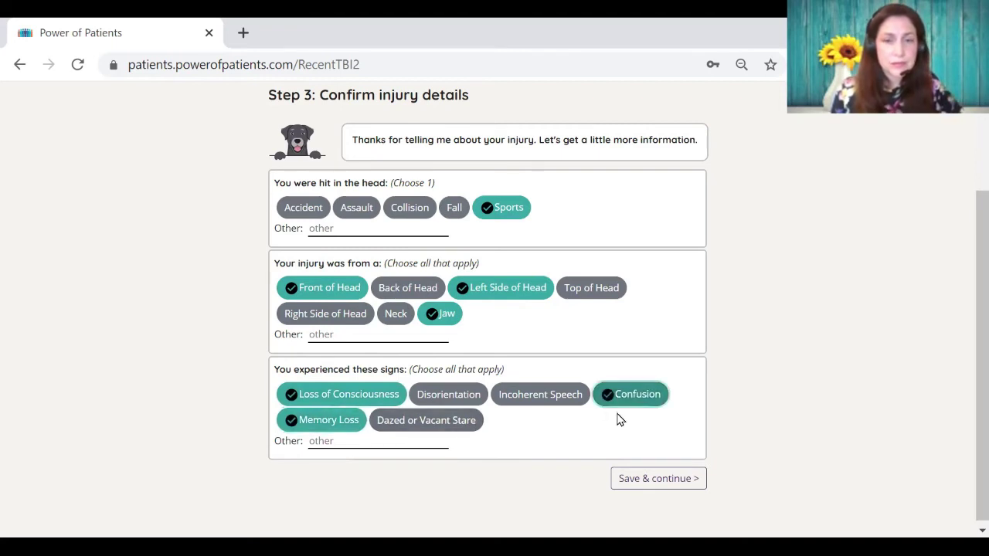
click(629, 452)
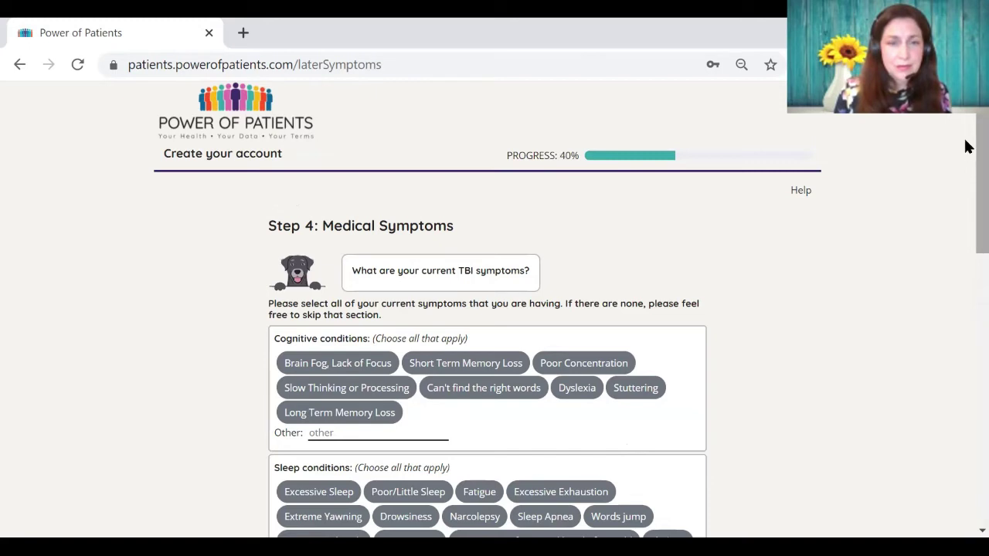
Step: Select Short Term Memory Loss, Stuttering, Poor/Little Sleep and Excessive Sleep symptoms
scroll(965, 150, down, 1)
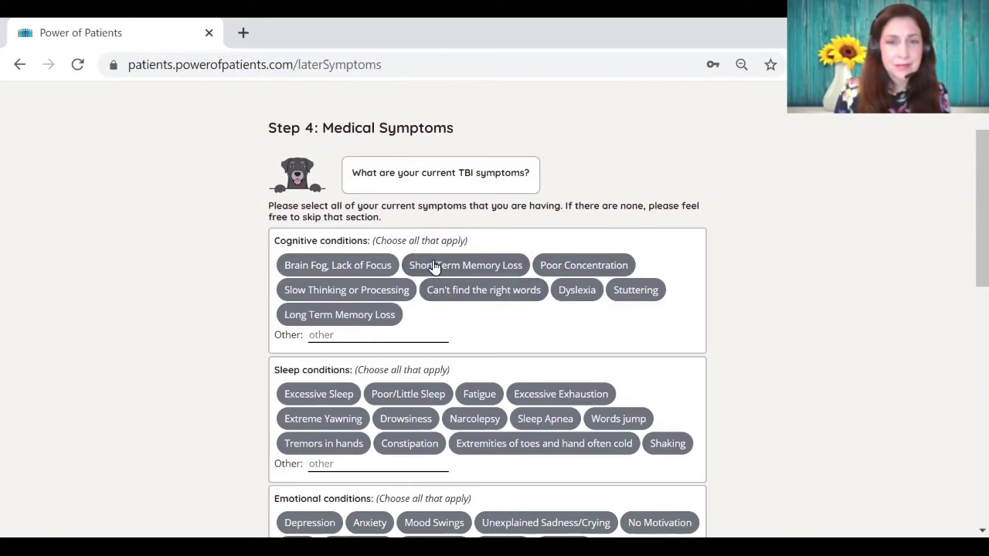
click(470, 269)
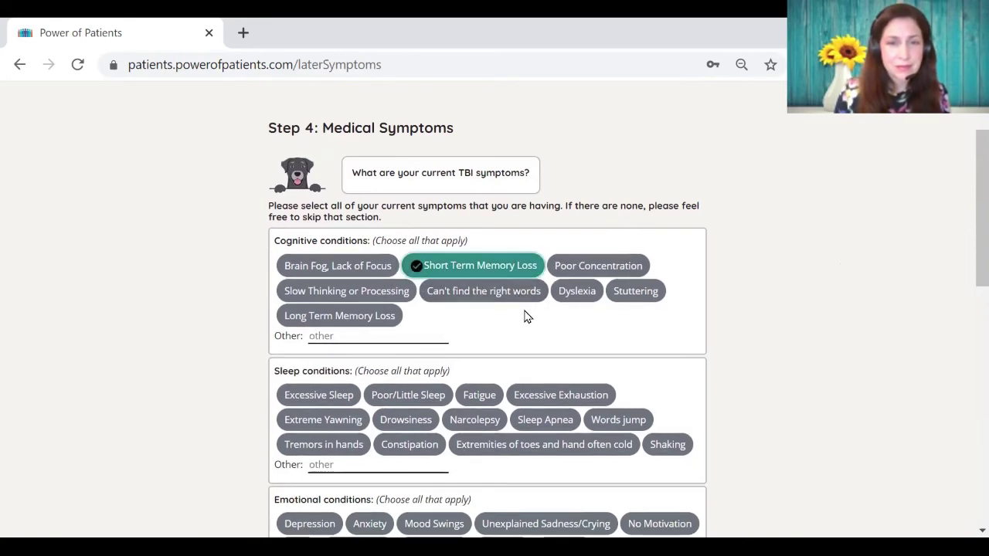
click(622, 298)
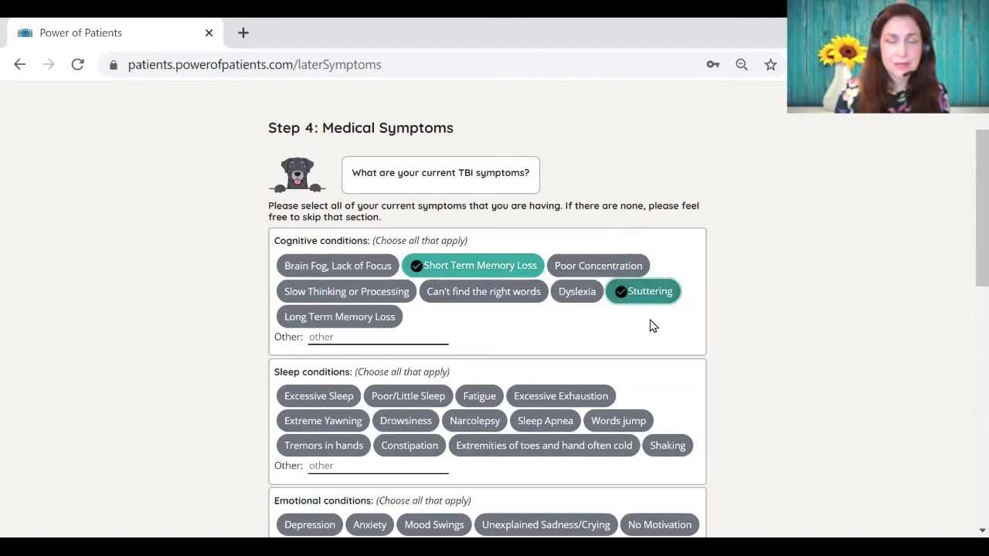
click(383, 401)
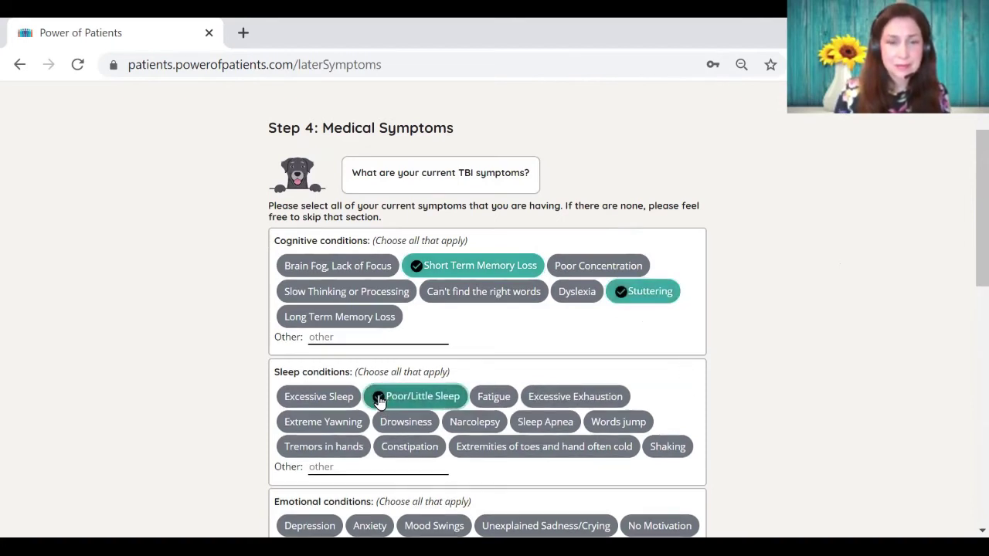
click(309, 401)
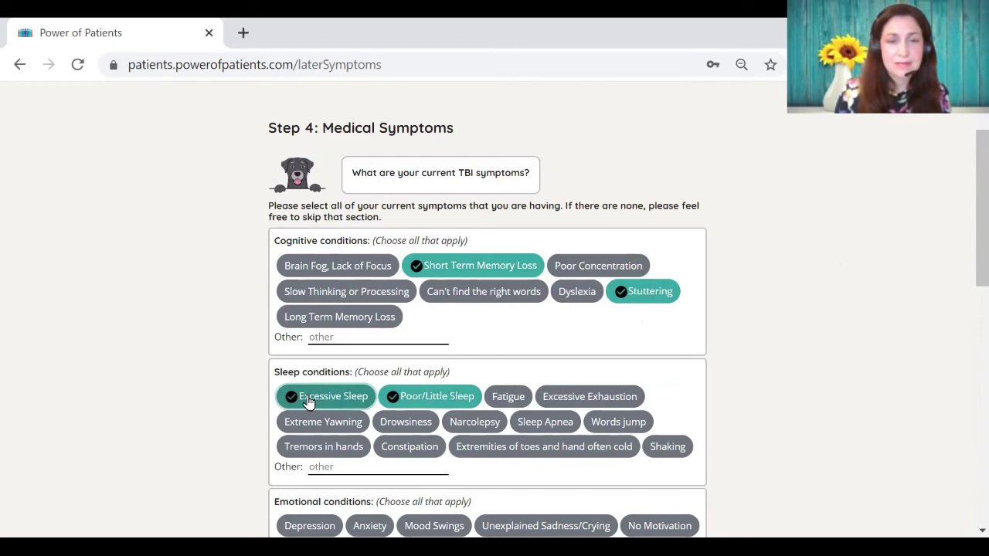
Step: Mark Noise Sensitivity, Ringing in Ears and Light Sensitivity as physical symptoms
scroll(309, 402, down, 4)
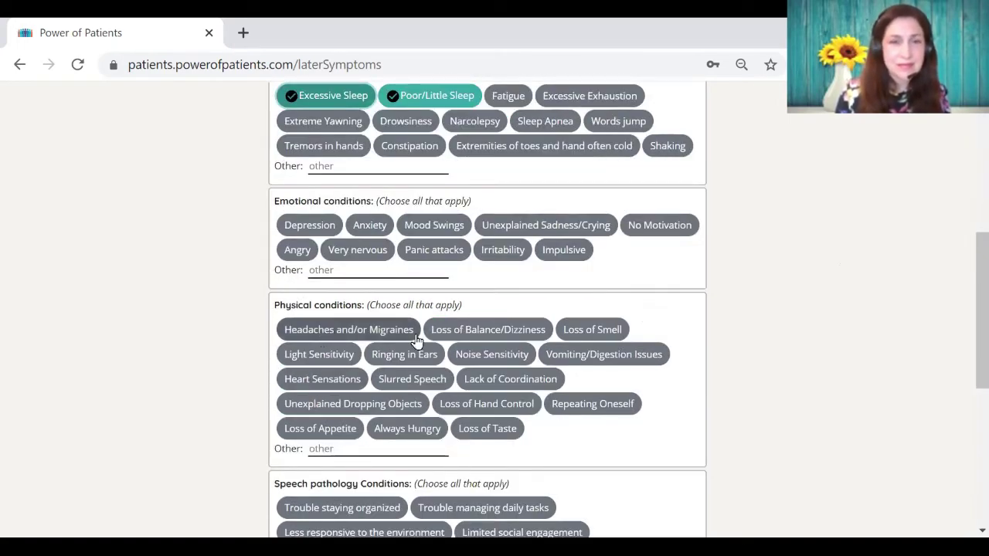
click(468, 354)
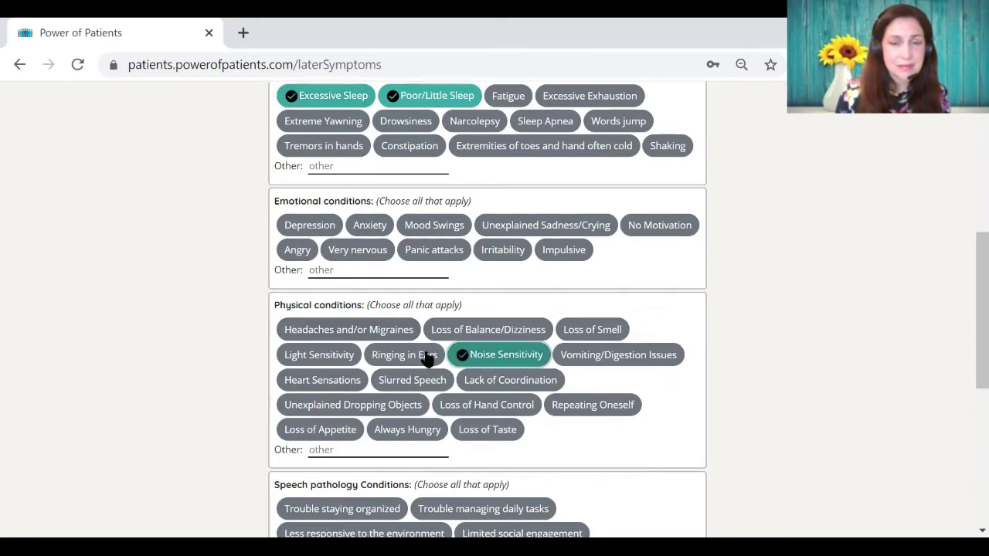
click(403, 359)
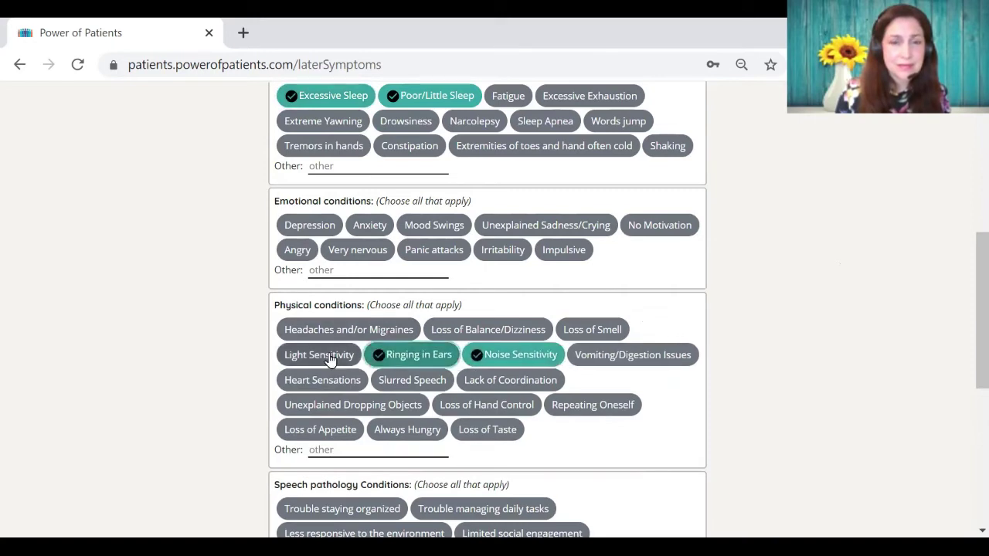
click(344, 356)
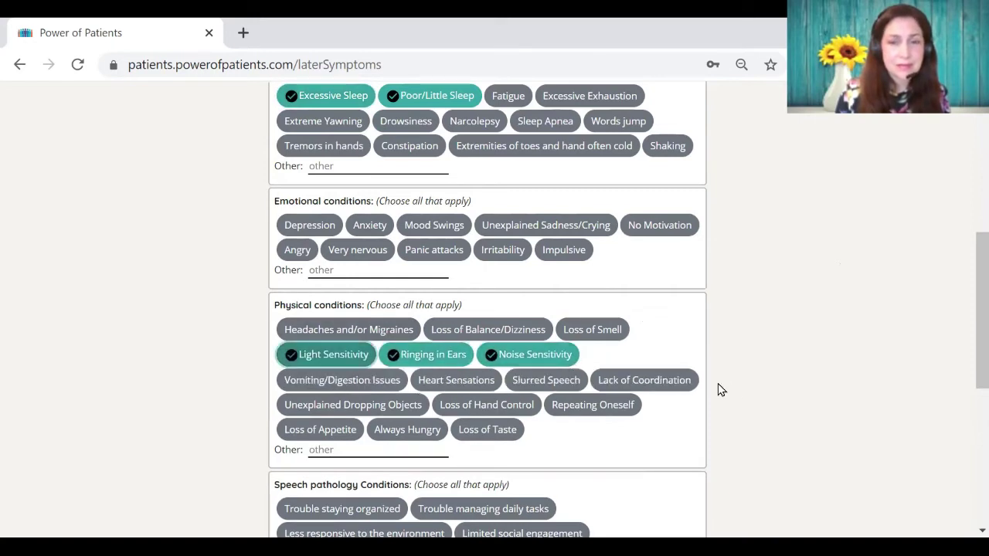
scroll(719, 391, down, 4)
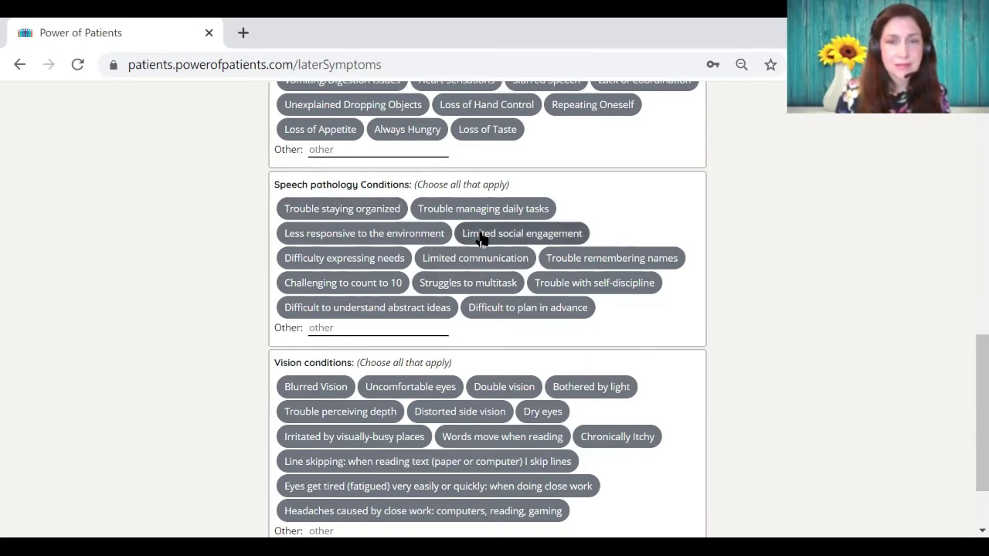
Step: Mark Limited social engagement, Trouble remembering names and Difficult to plan in advance
click(480, 237)
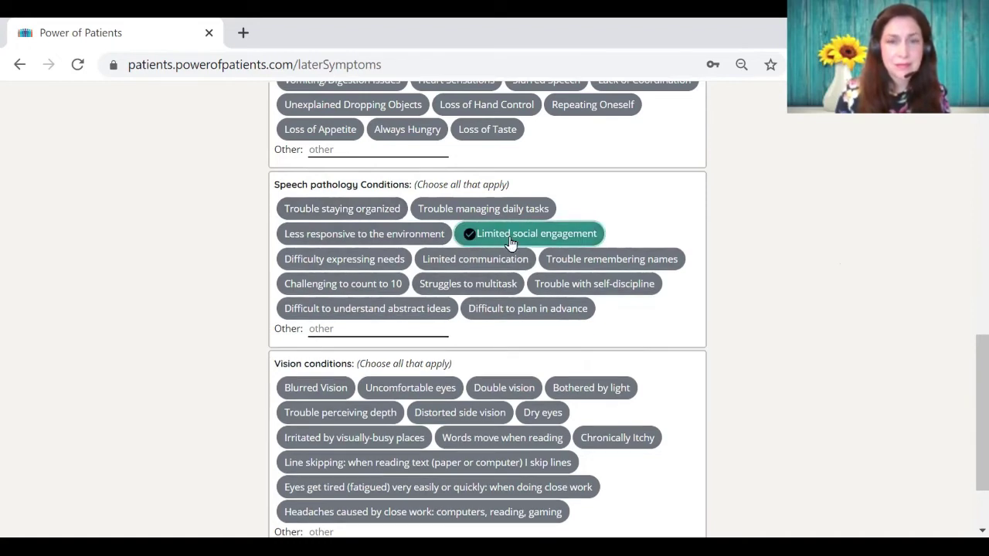
click(599, 268)
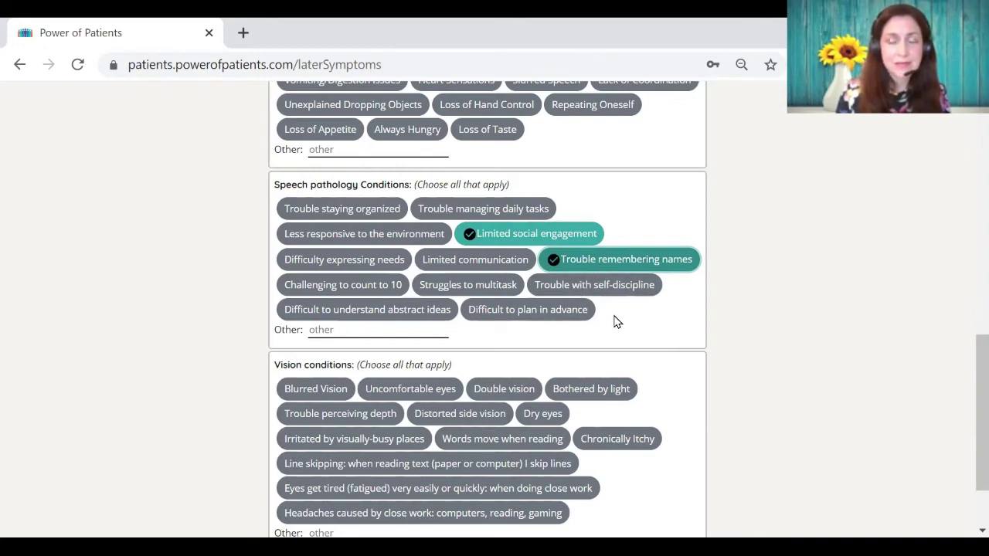
click(537, 315)
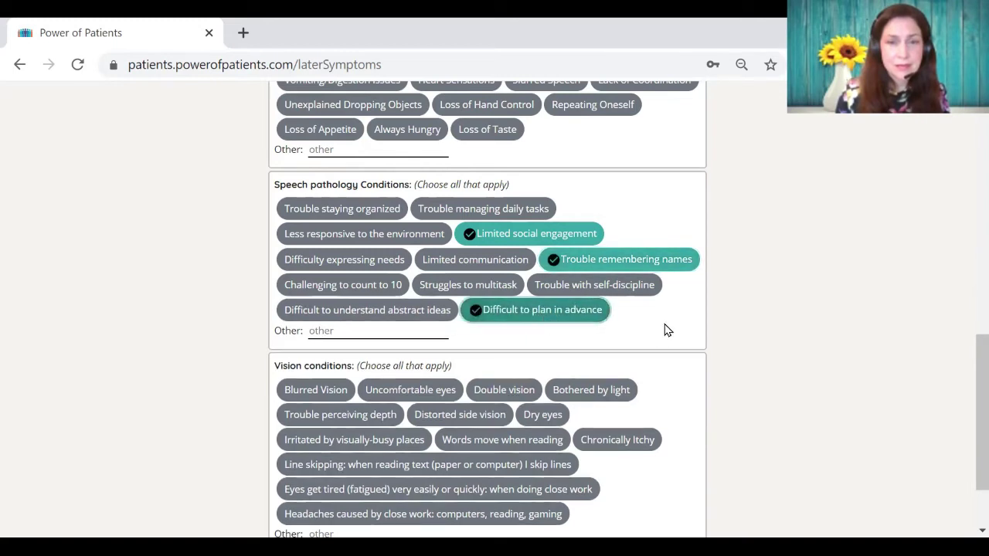
Step: Mark Dry eyes, Distorted side vision, Words move when reading and Double vision as vision symptoms
scroll(667, 330, down, 3)
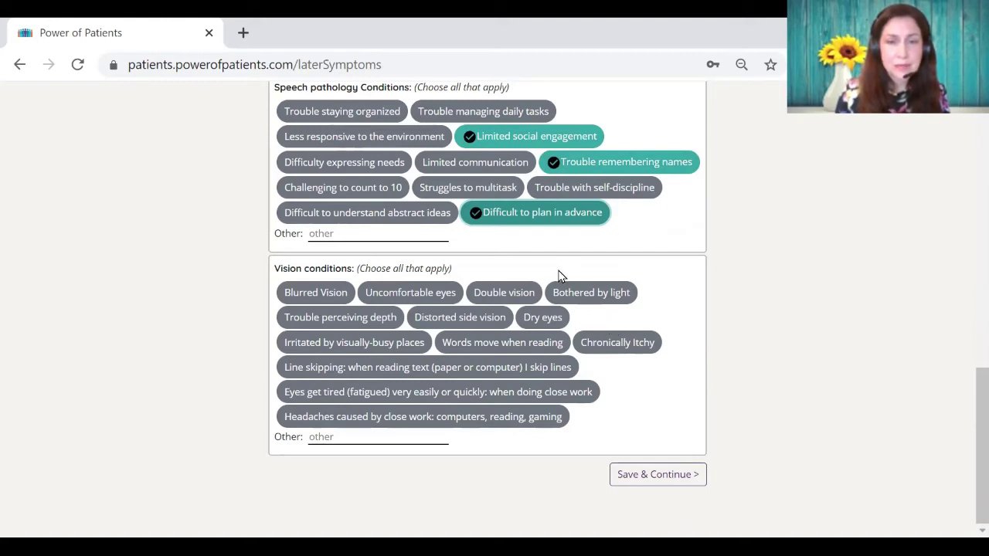
click(532, 318)
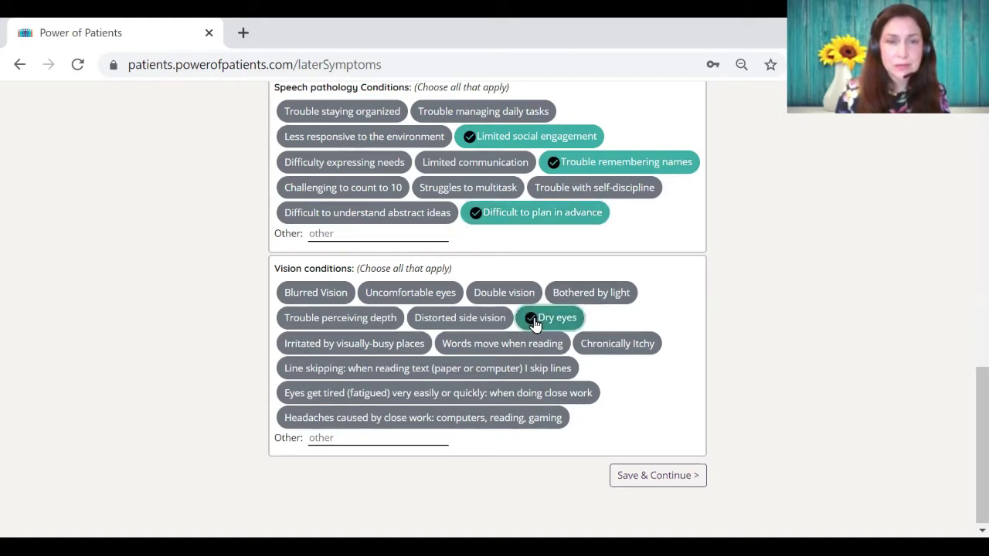
click(471, 324)
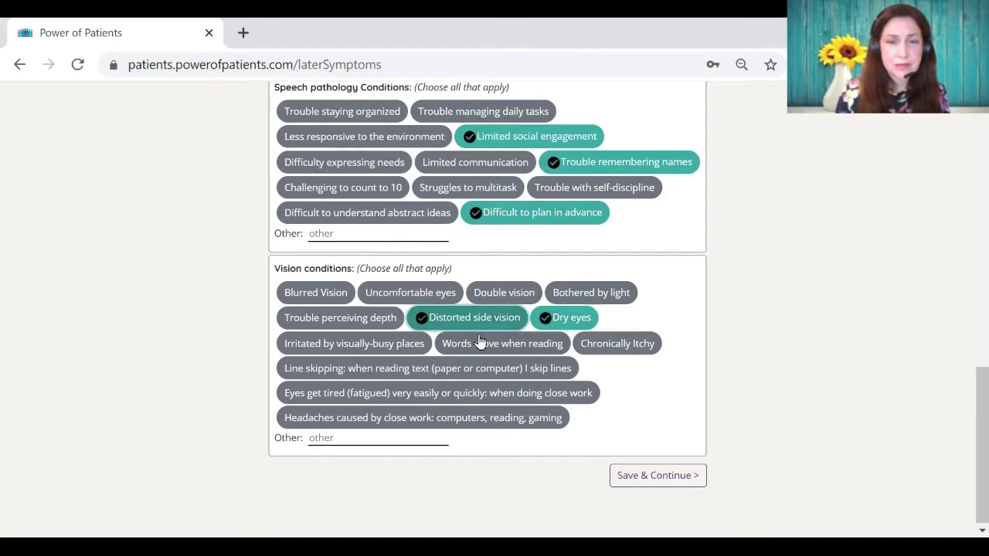
mouse_move(479, 351)
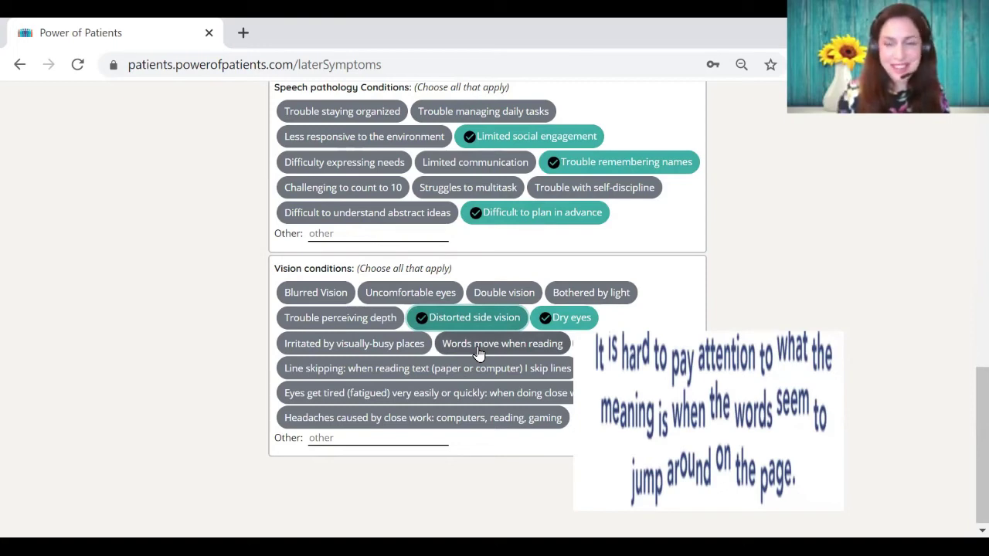
click(479, 352)
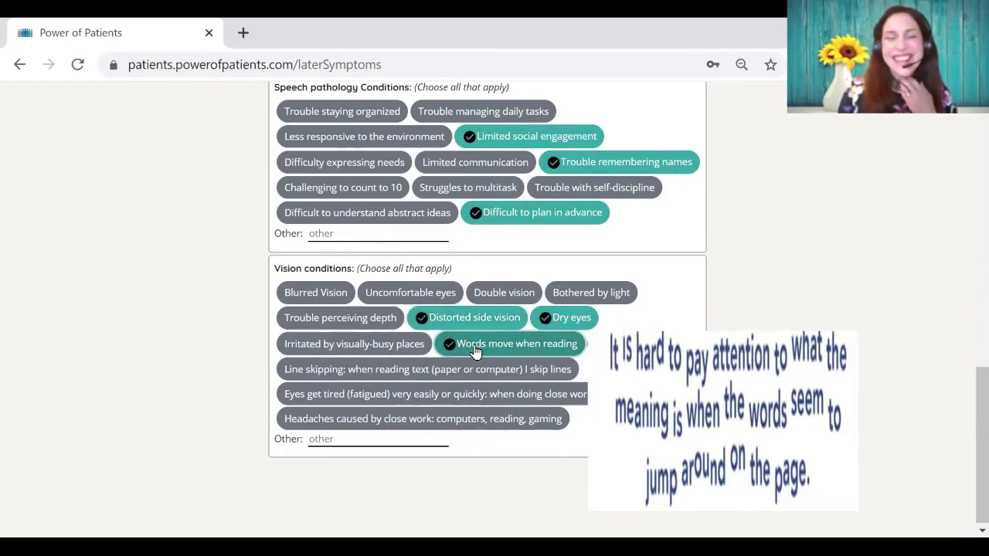
mouse_move(482, 296)
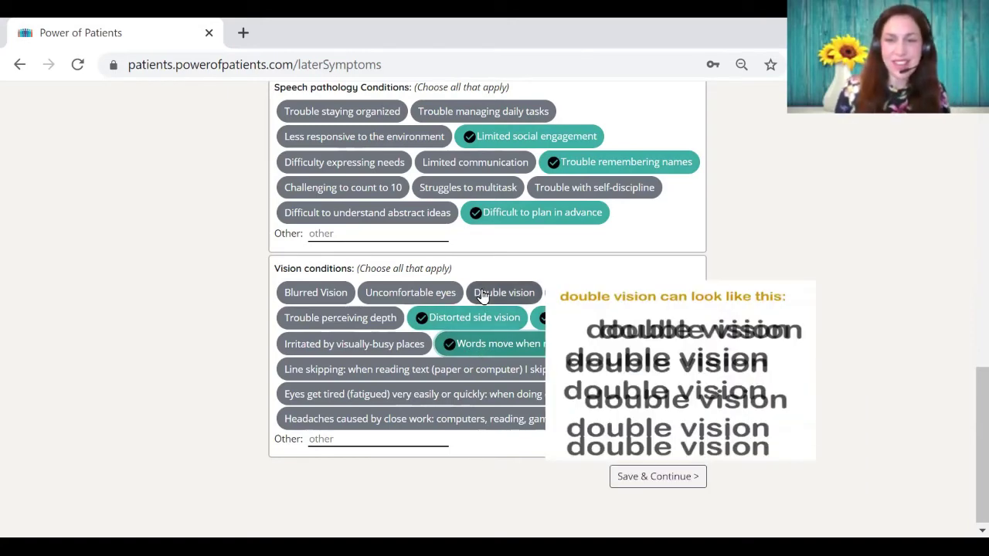
click(482, 294)
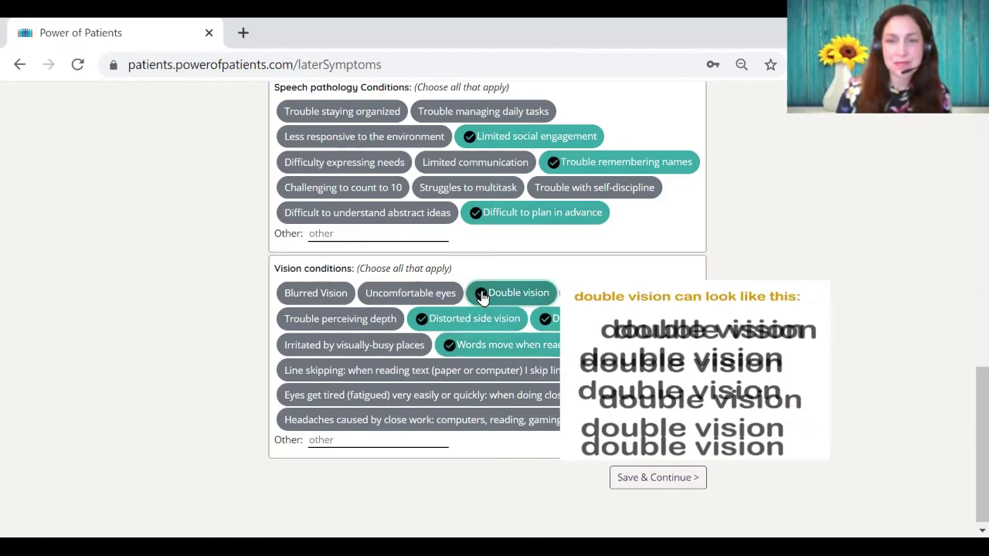
Step: Add close-work headaches at the Eyes and Back of head (bottom), then save the symptoms
click(349, 425)
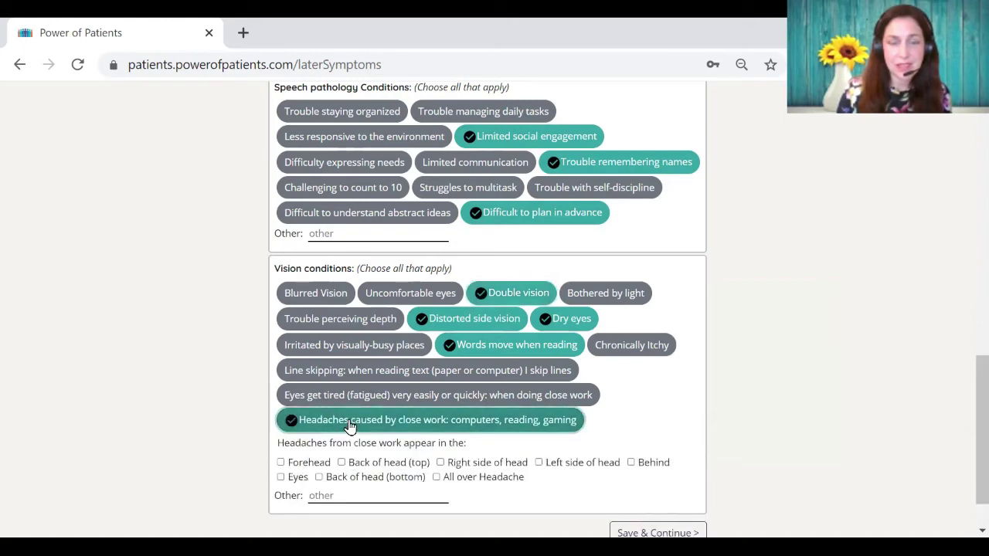
scroll(458, 424, down, 1)
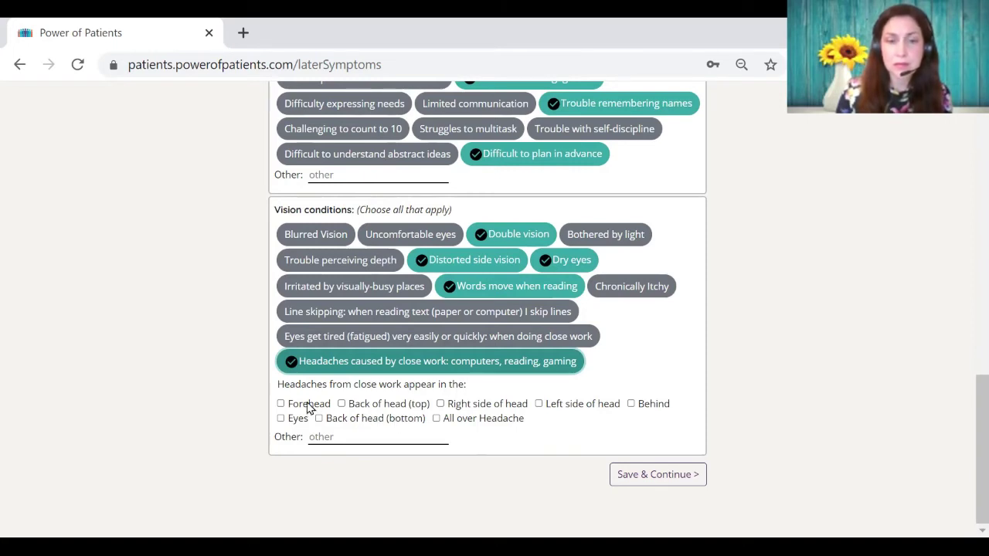
click(281, 420)
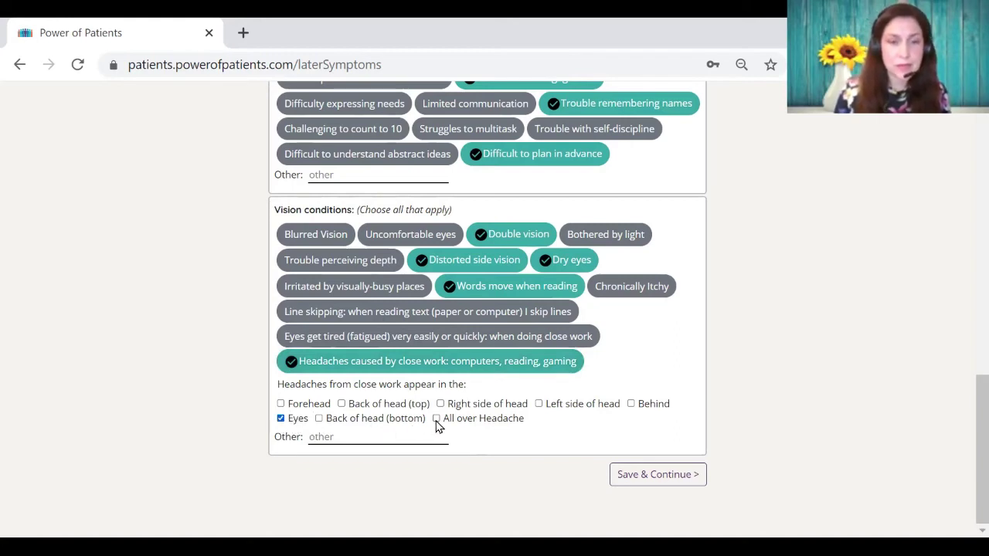
click(319, 419)
key(Tab)
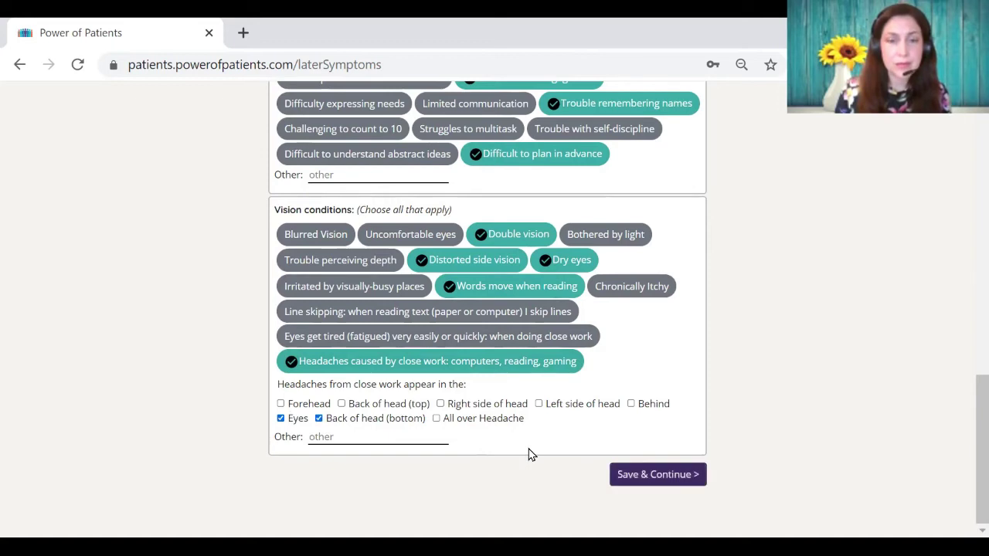
key(Return)
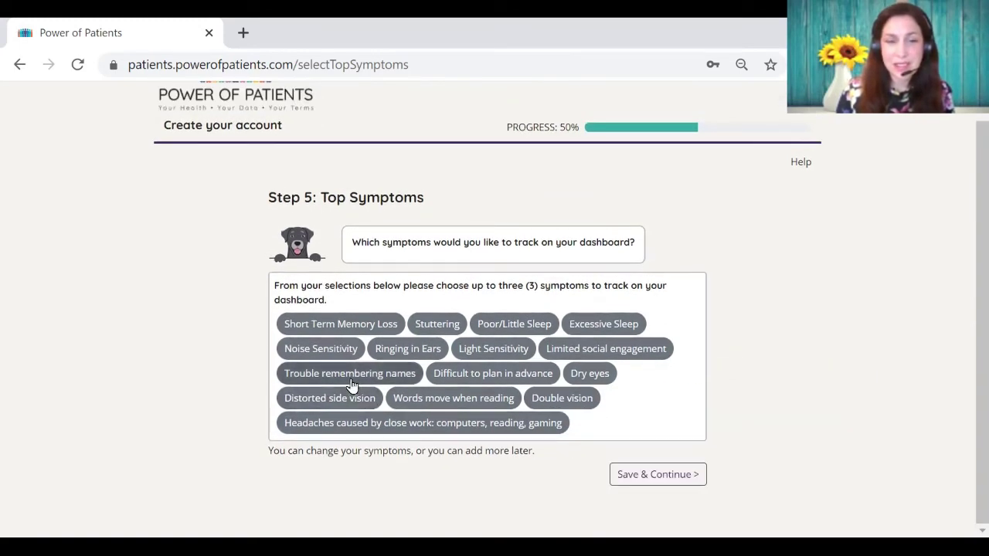
Step: Choose Noise Sensitivity, Light Sensitivity and Excessive Sleep as dashboard top symptoms and continue
click(323, 351)
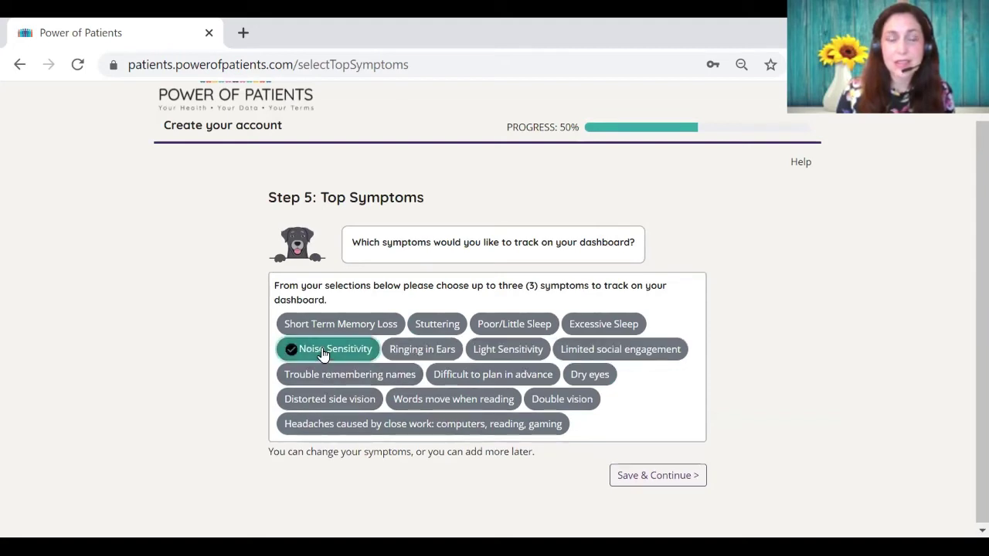
click(493, 355)
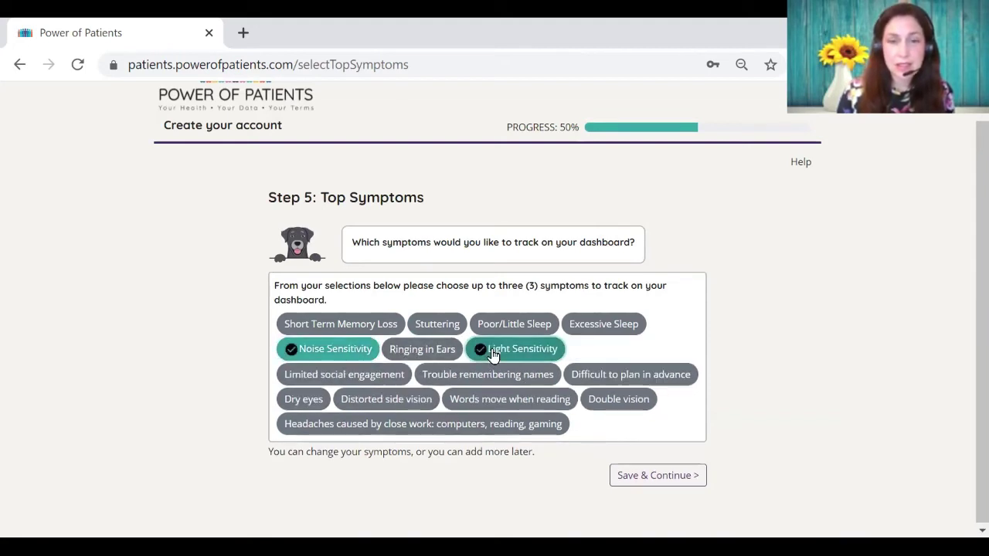
click(606, 329)
key(Return)
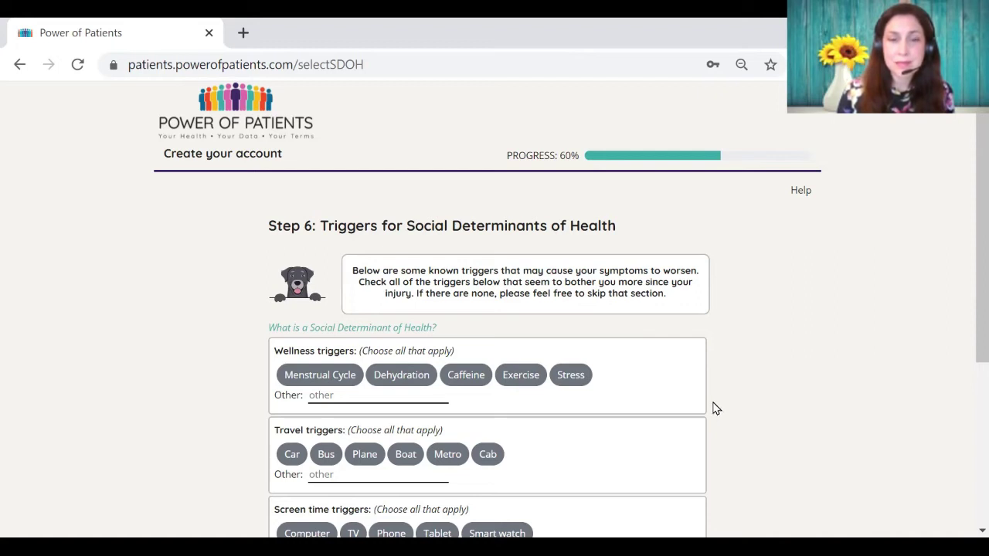
Step: Mark Menstrual Cycle and Stress as wellness triggers and add a custom 'lack of sleep' trigger
click(317, 381)
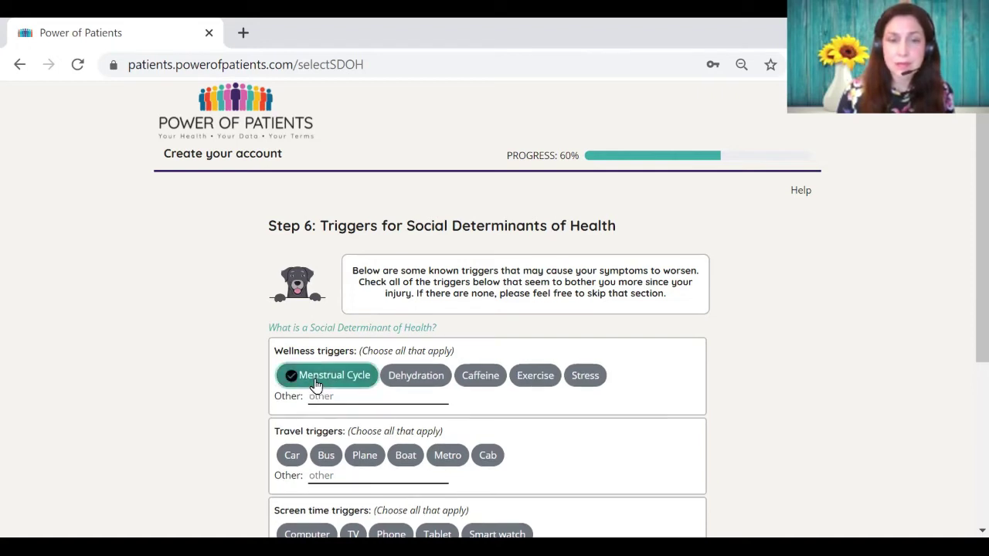
click(581, 380)
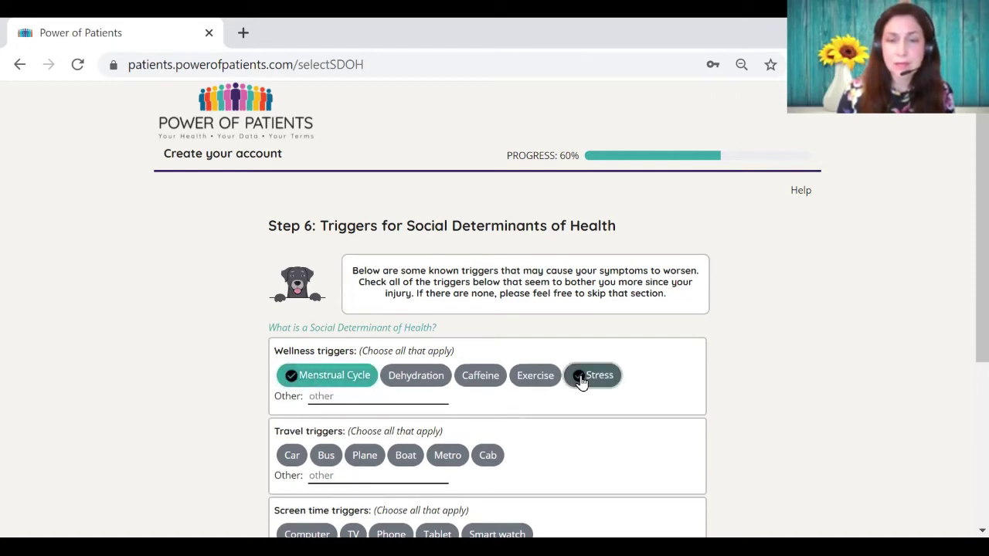
click(364, 398)
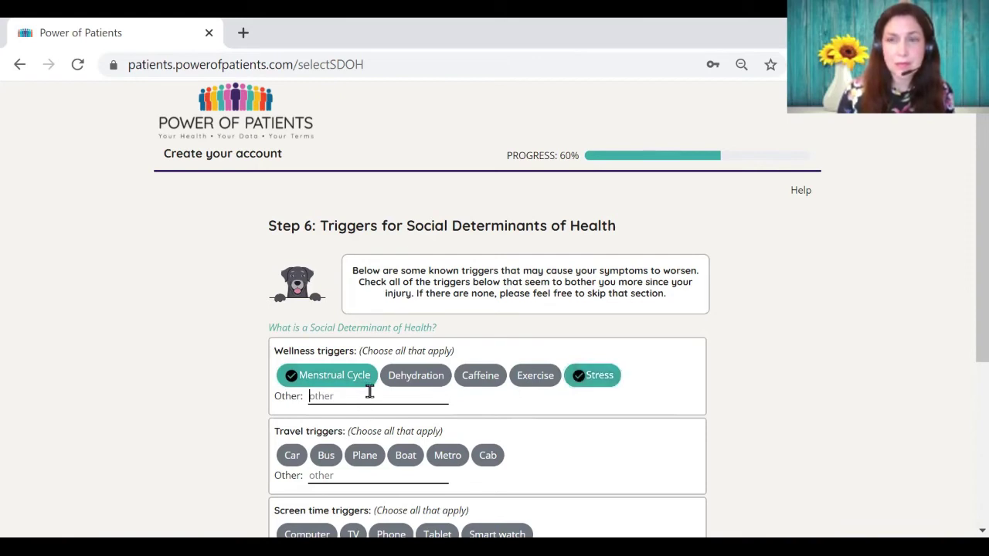
text(l)
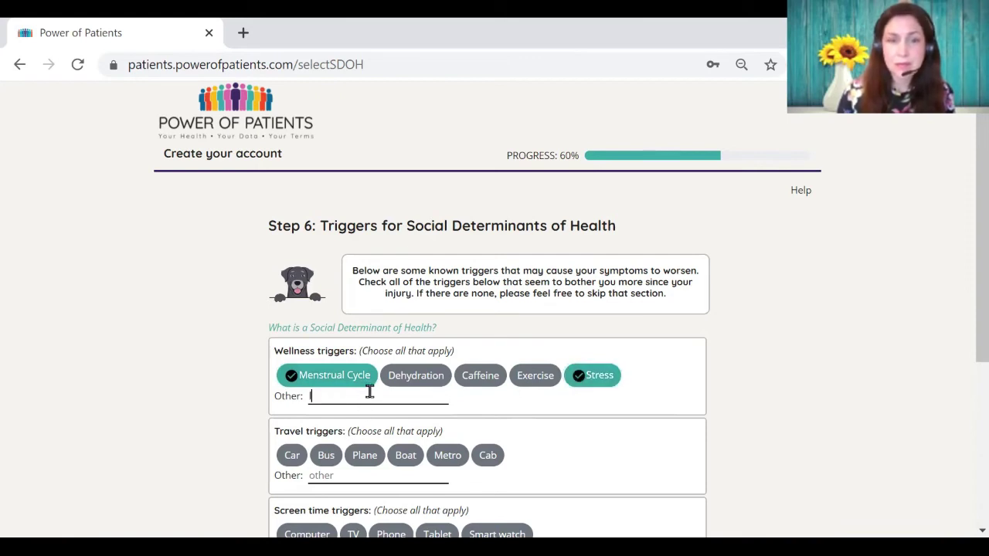
text(ack of slee)
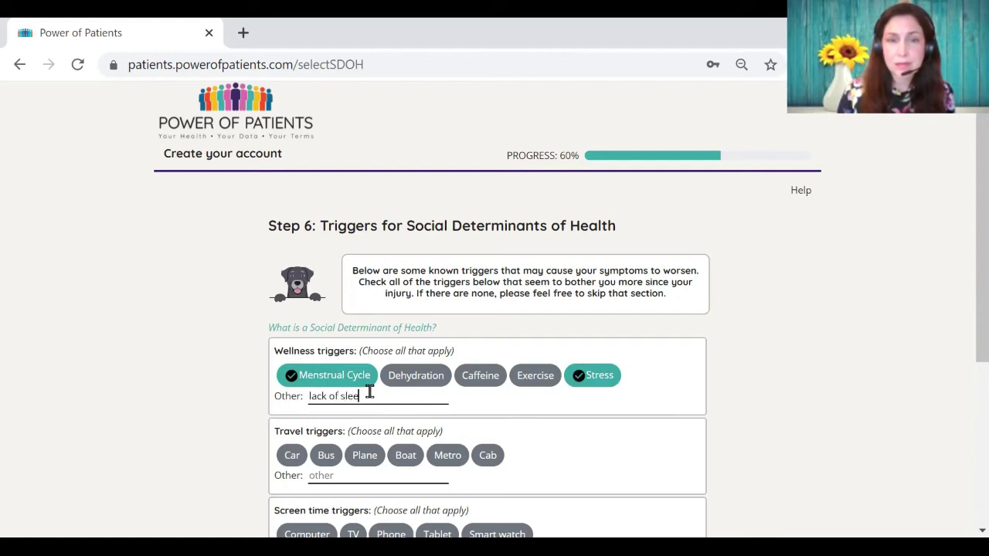
text(p)
key(Return)
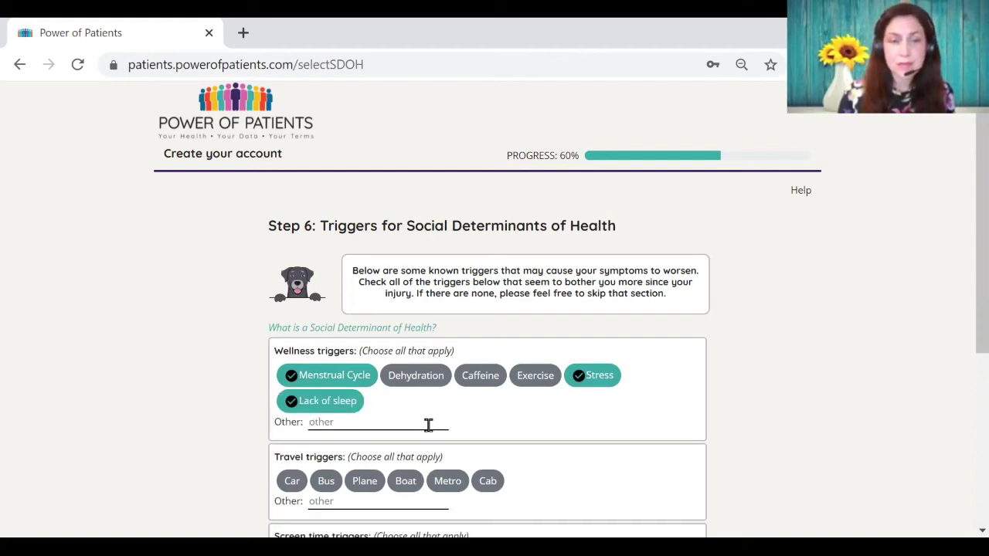
Step: Choose Metro, Phone, TV, Computer and Barometric pressure as triggers and save them
scroll(484, 440, down, 4)
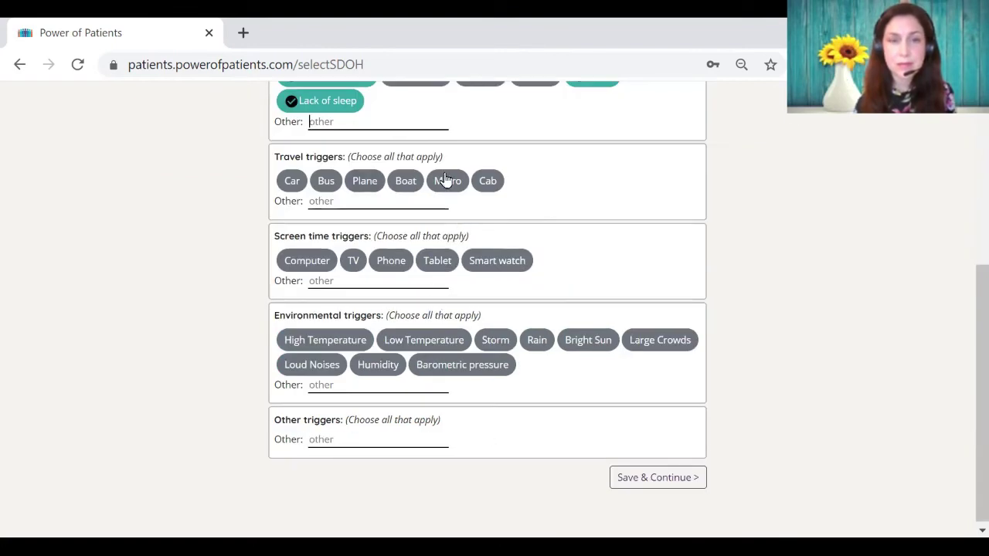
click(450, 184)
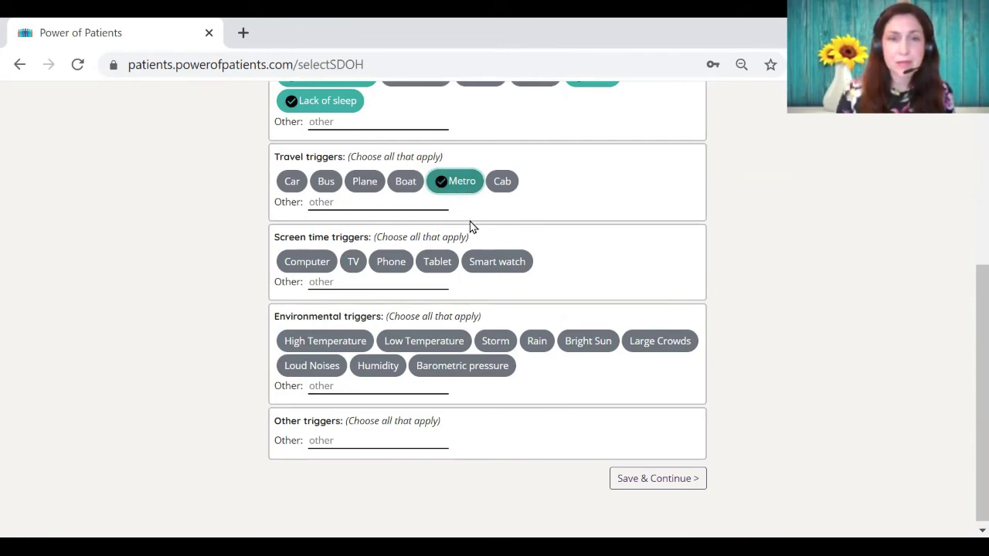
click(383, 262)
click(353, 261)
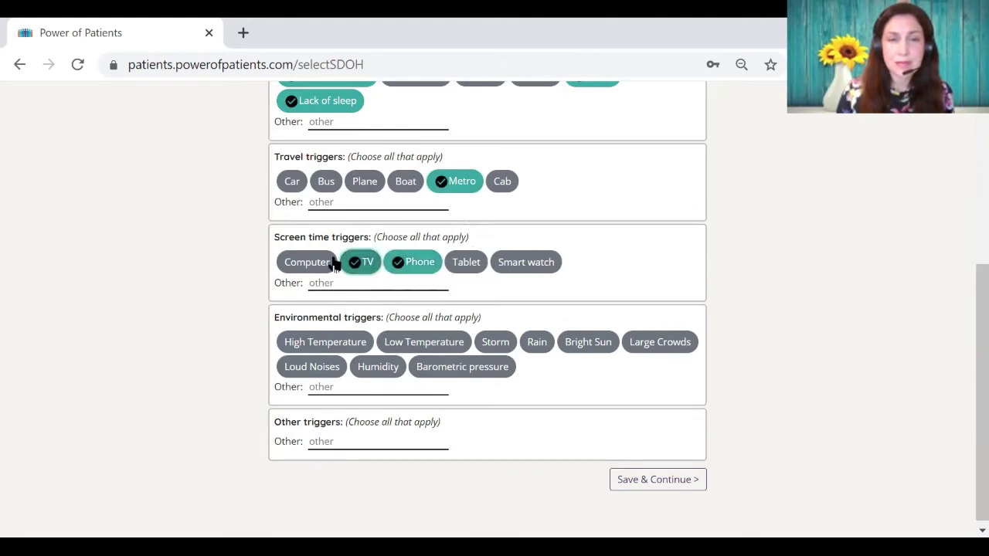
click(310, 264)
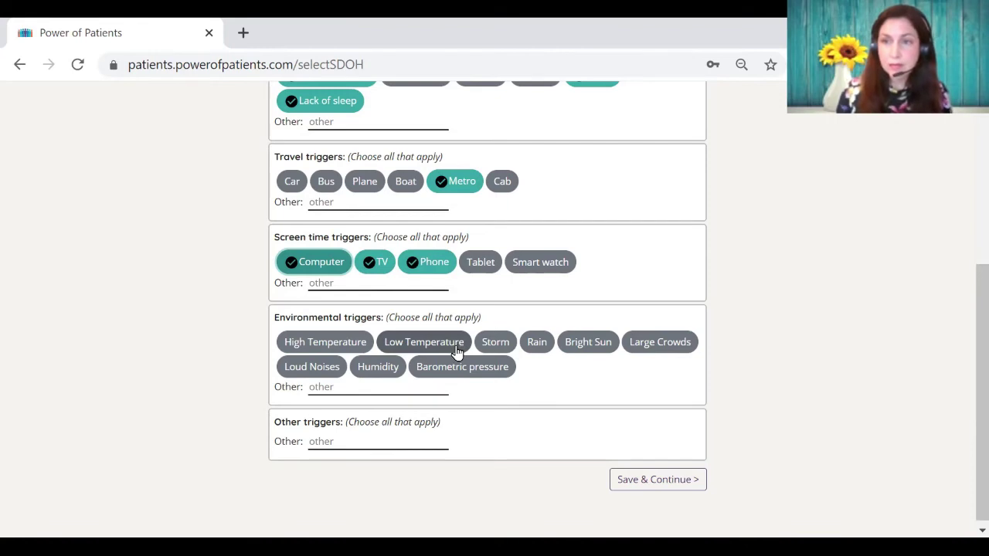
click(451, 367)
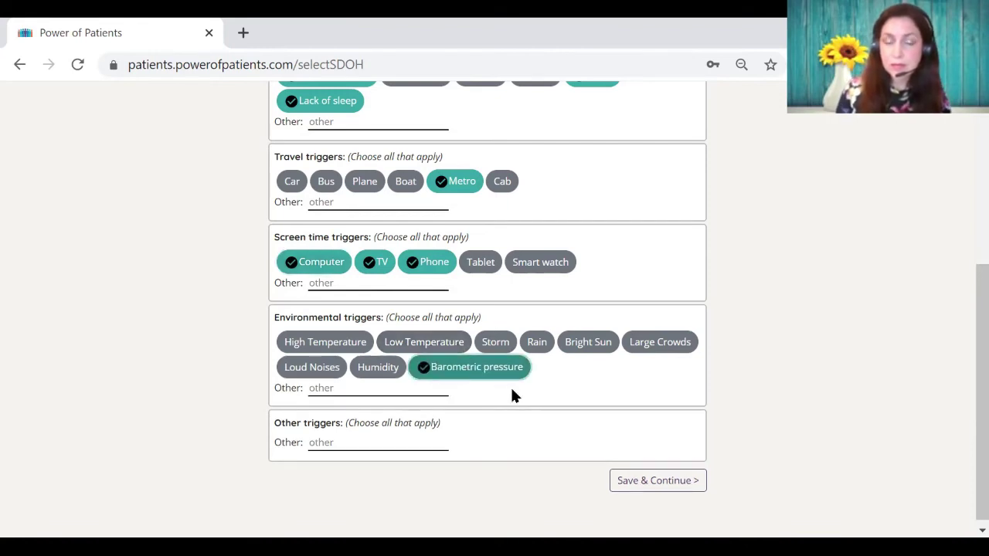
key(Return)
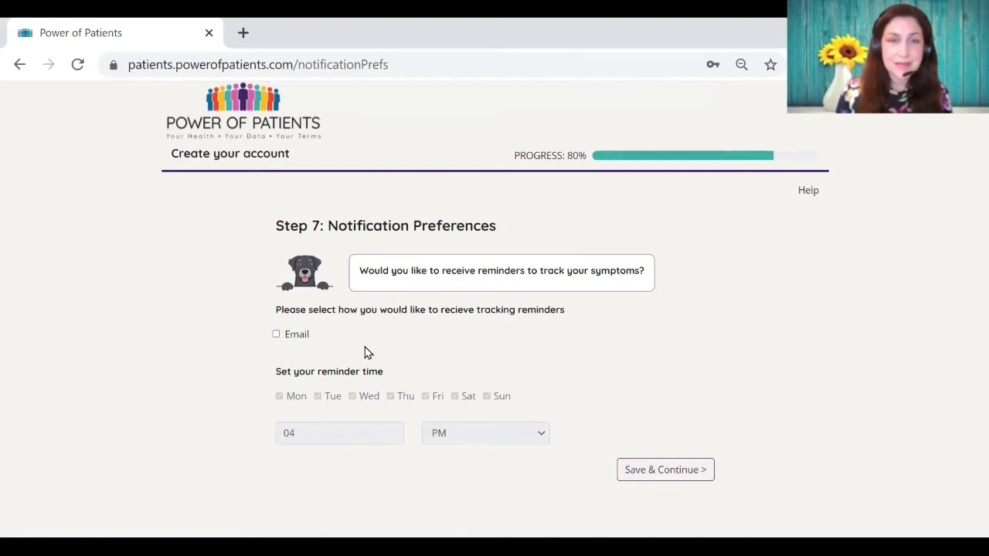
Step: Turn on email reminders for Mon, Thu, Fri and Sat at 04 PM and save
click(276, 334)
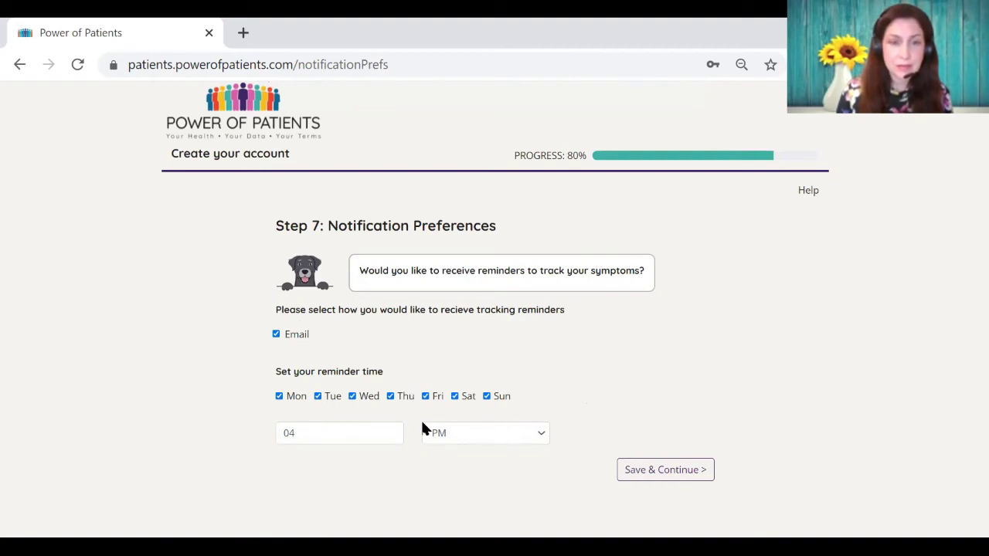
click(318, 397)
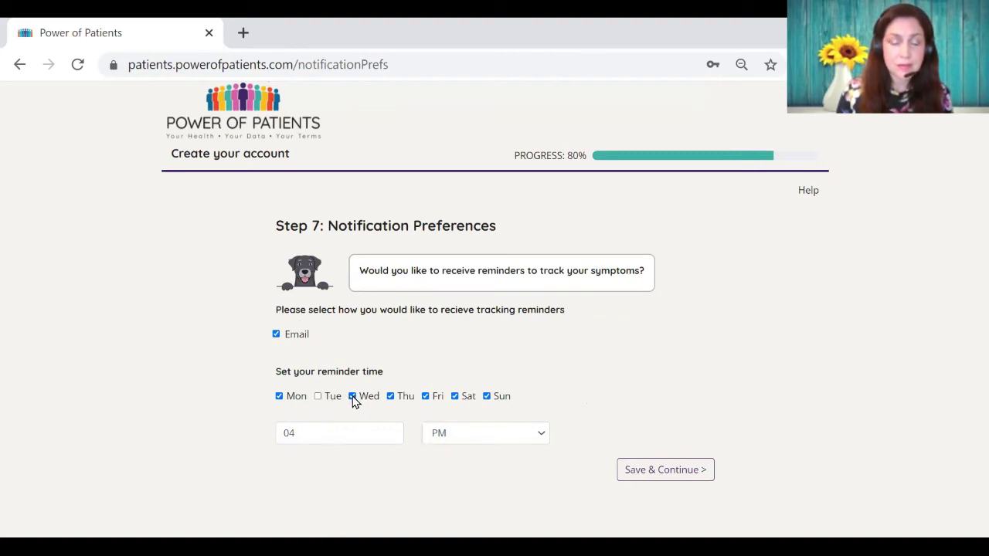
click(352, 397)
click(487, 397)
click(532, 441)
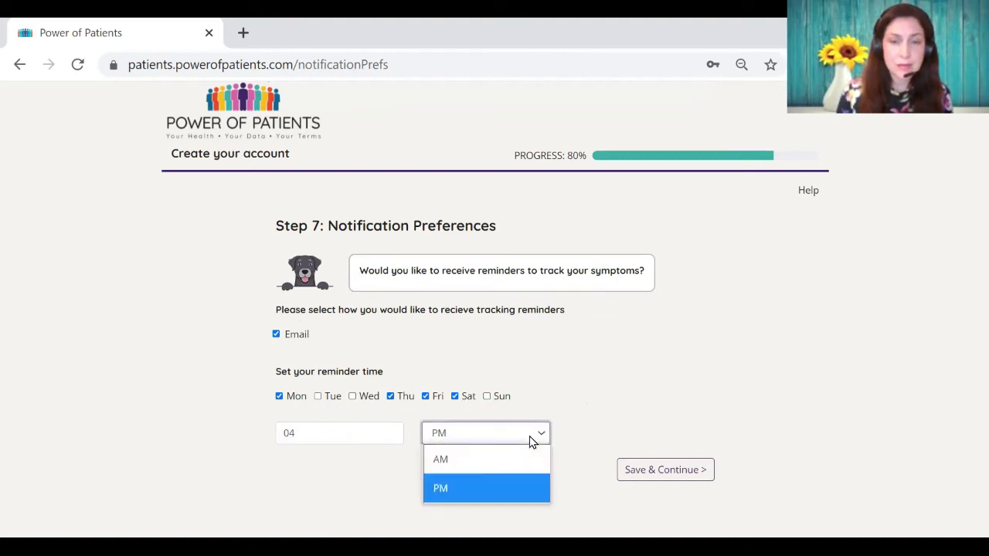
click(530, 441)
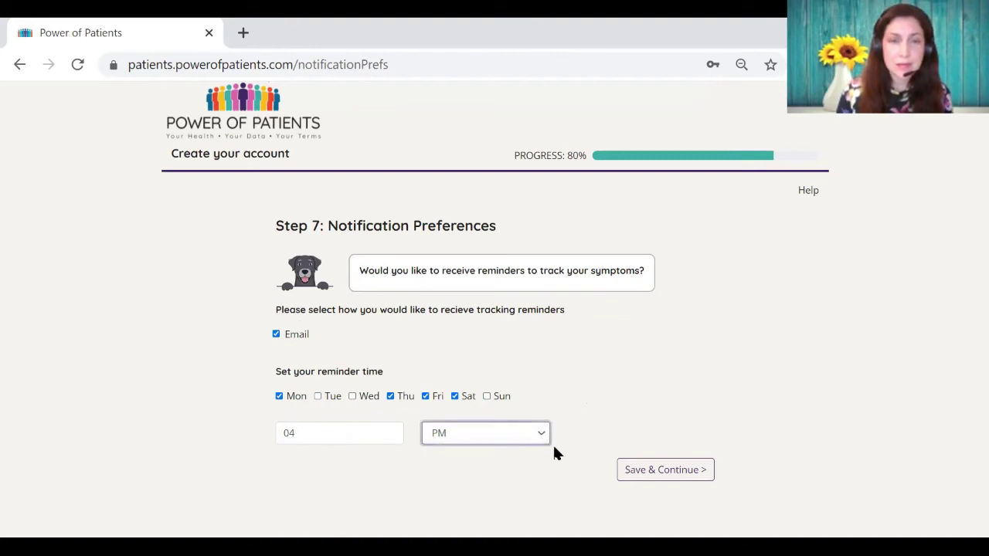
key(Tab)
key(Return)
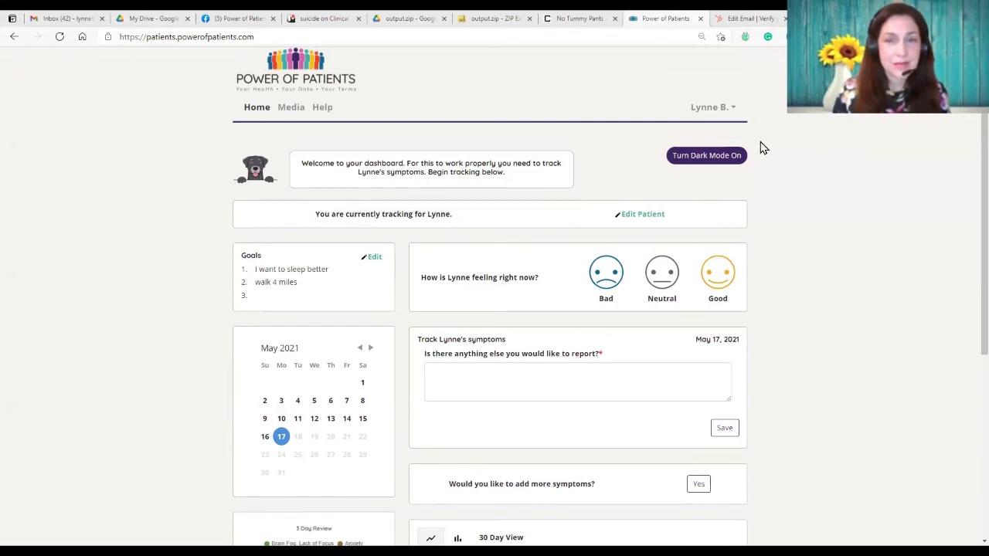
click(699, 158)
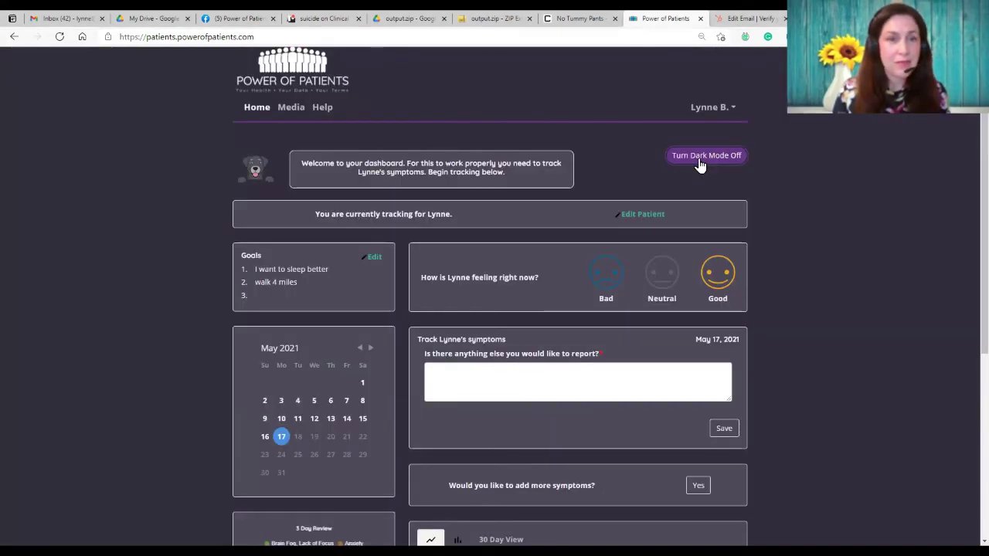
click(700, 161)
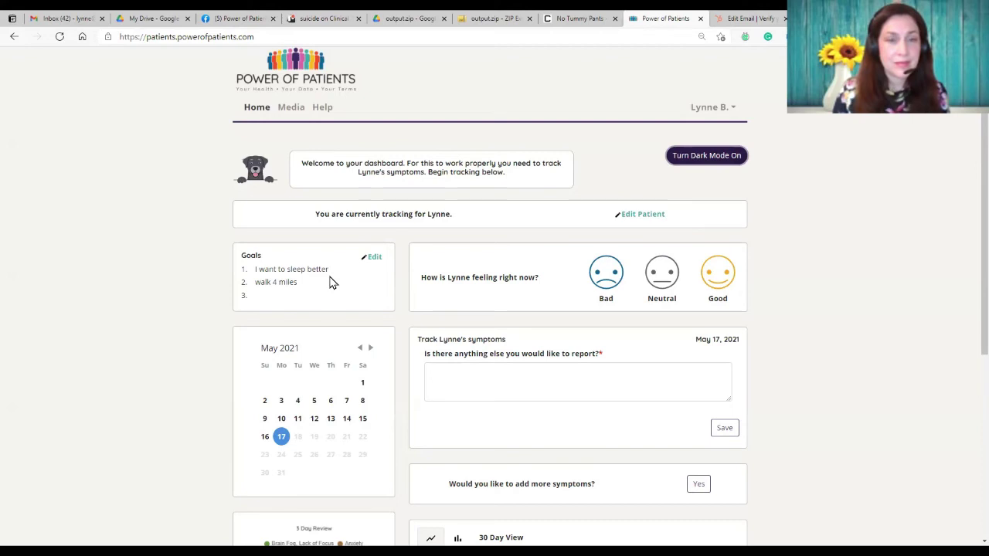
Step: Add 'improve memory' as the third tracking goal and save the goals
click(372, 259)
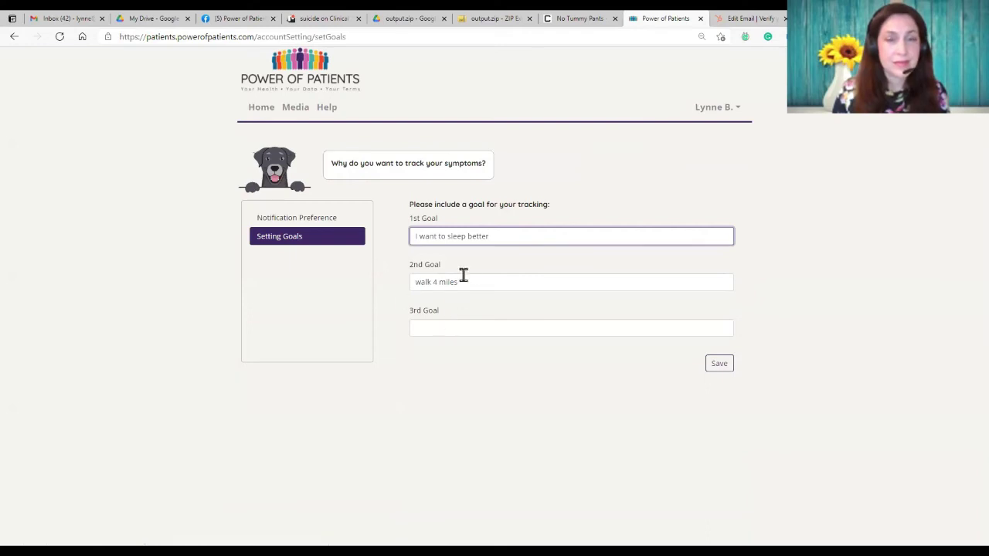
click(447, 328)
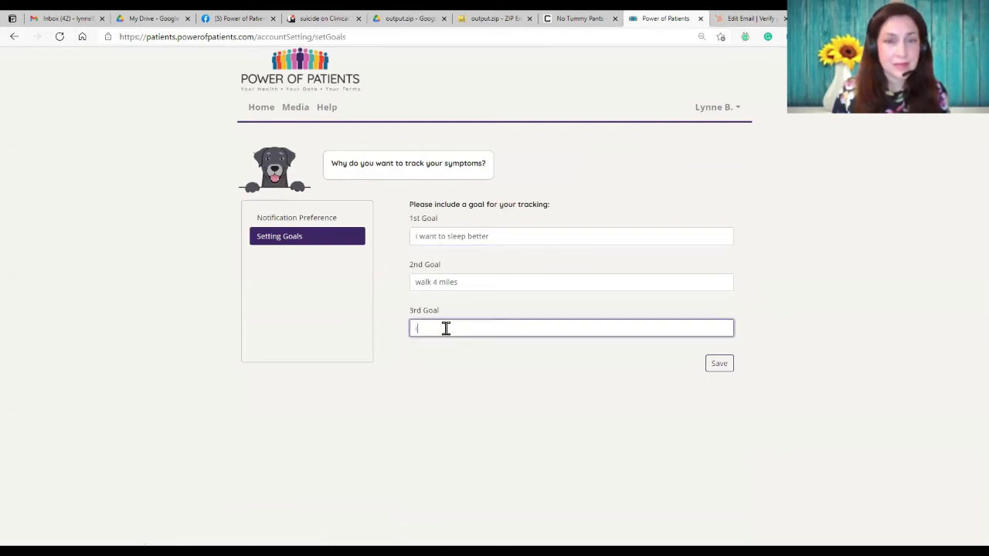
text(improvemen)
text(ory)
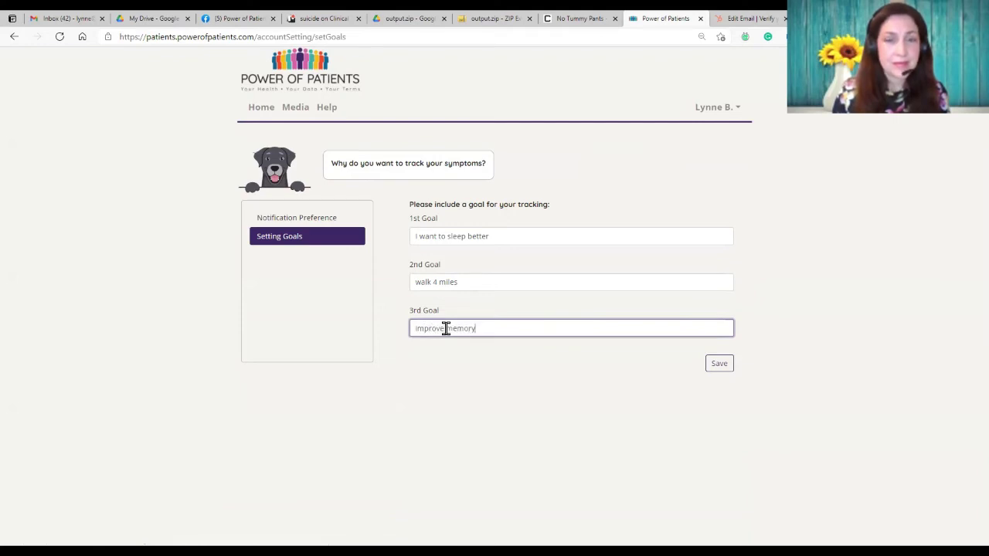
click(716, 371)
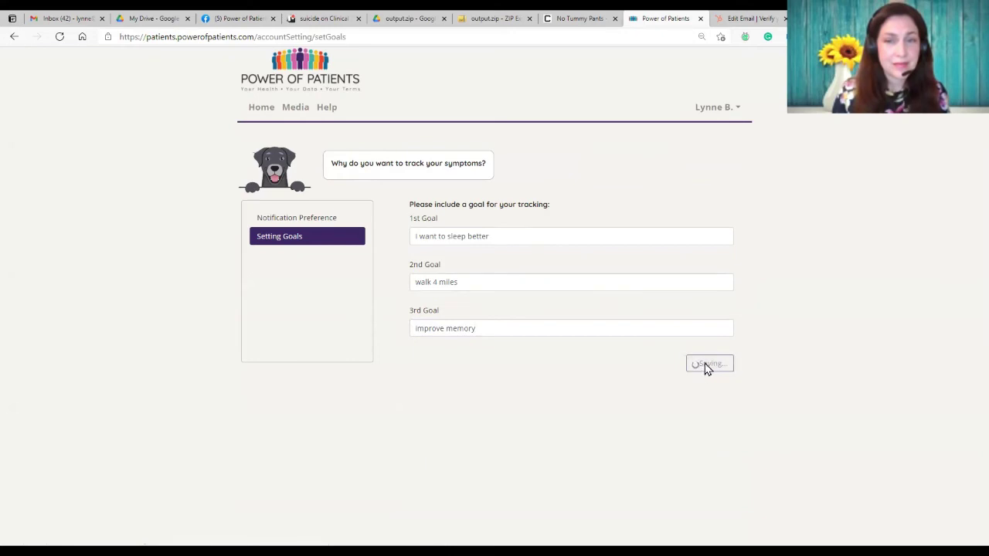
Step: Answer the dashboard feeling check-in with Good and start logging symptoms for May 16
click(258, 107)
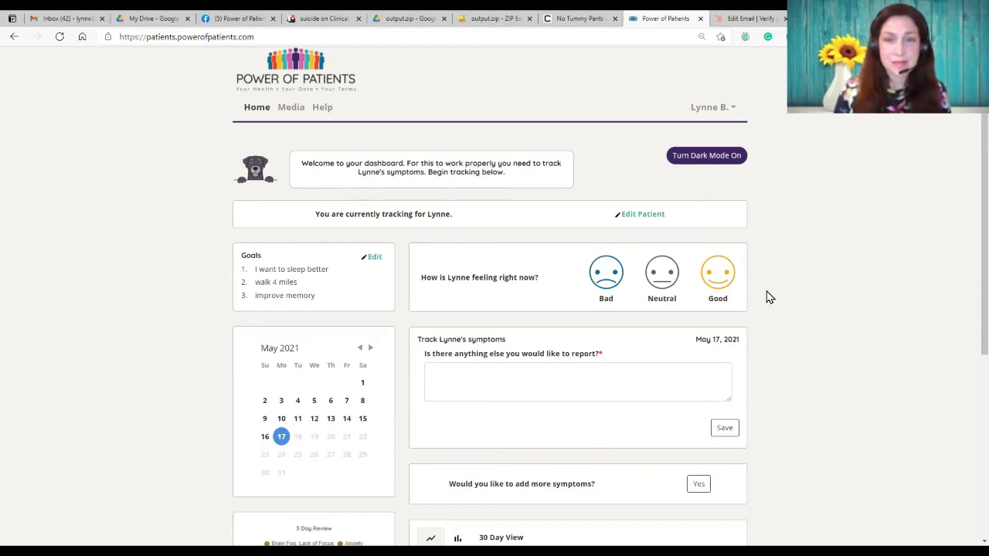
click(715, 280)
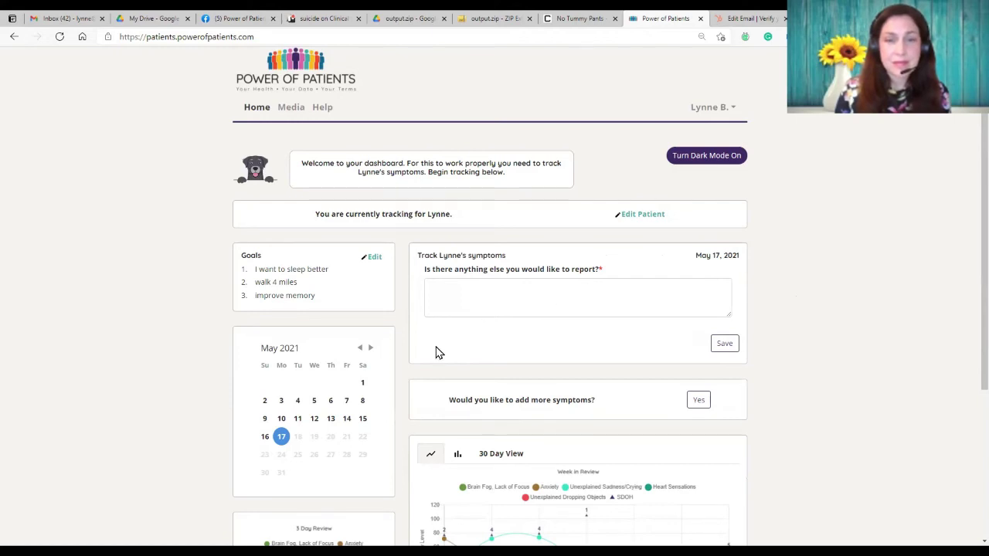
scroll(387, 461, down, 3)
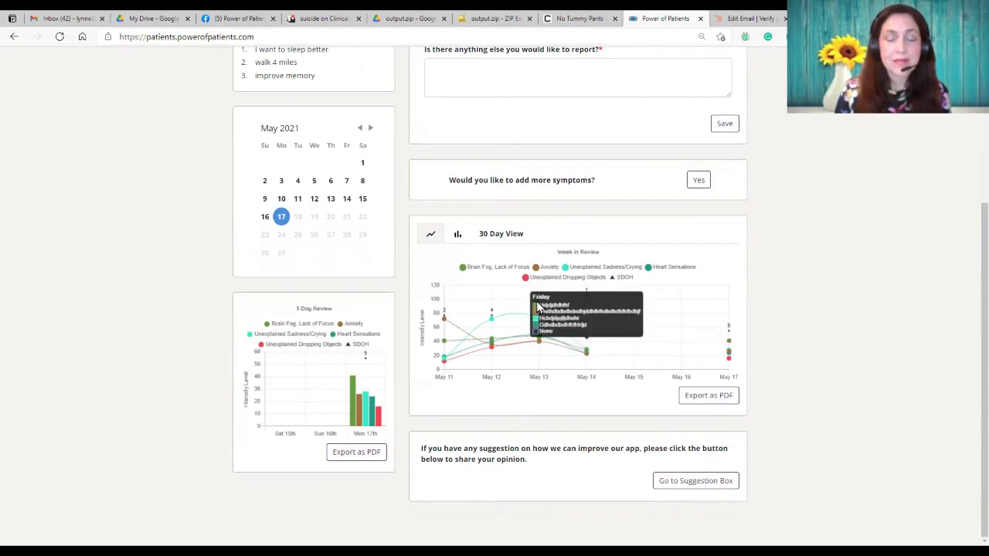
click(262, 219)
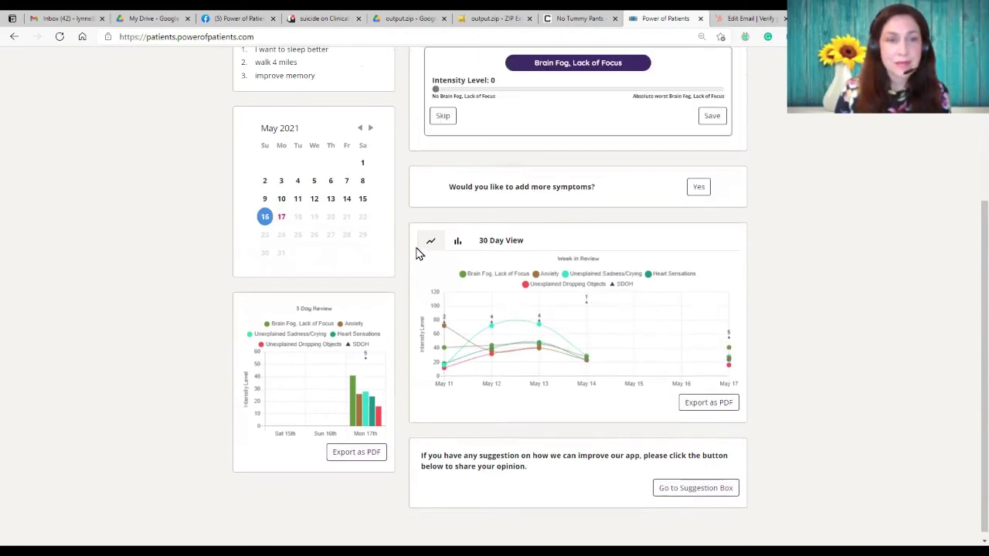
Step: Rate Brain Fog, Lack of Focus at 44, add a note, and save the entry
scroll(417, 254, up, 3)
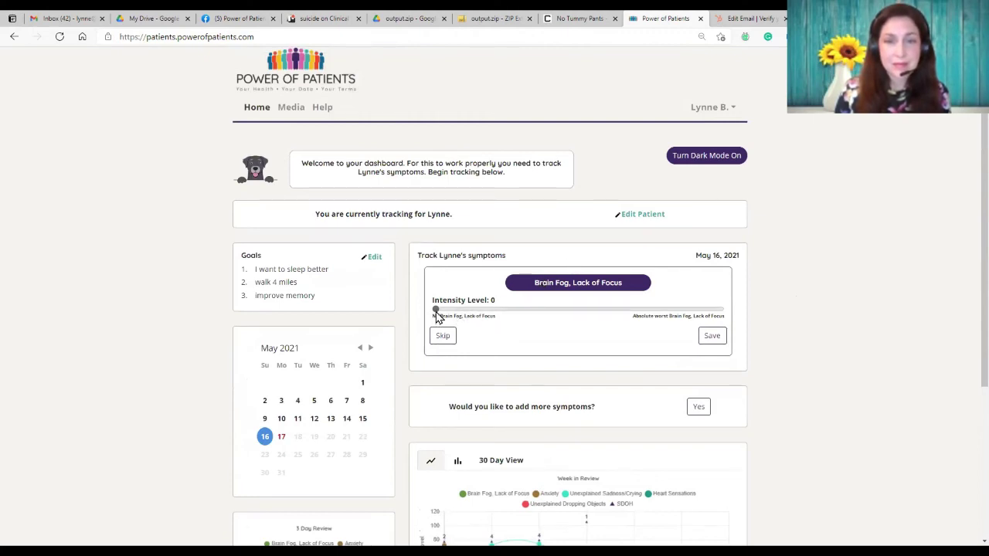
drag(436, 313, 478, 313)
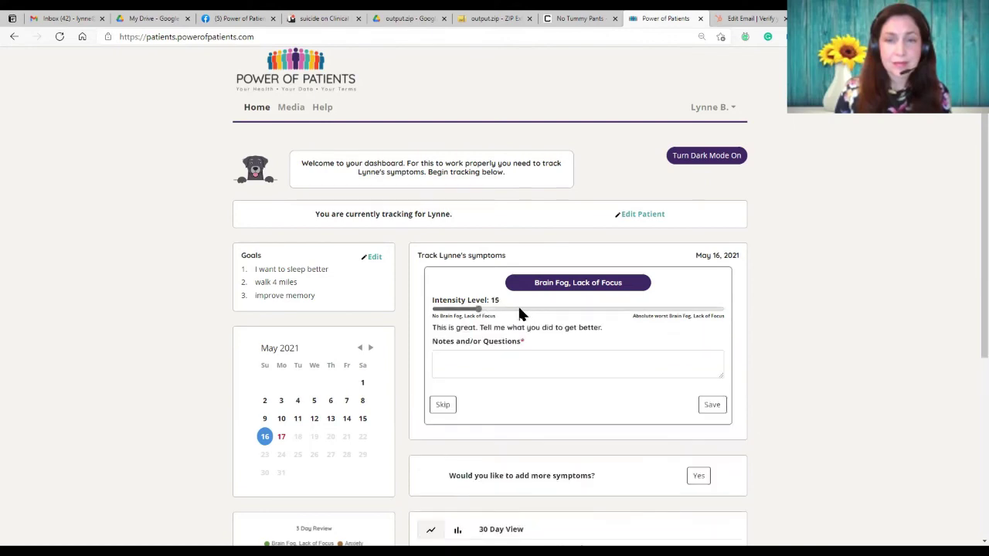
click(561, 315)
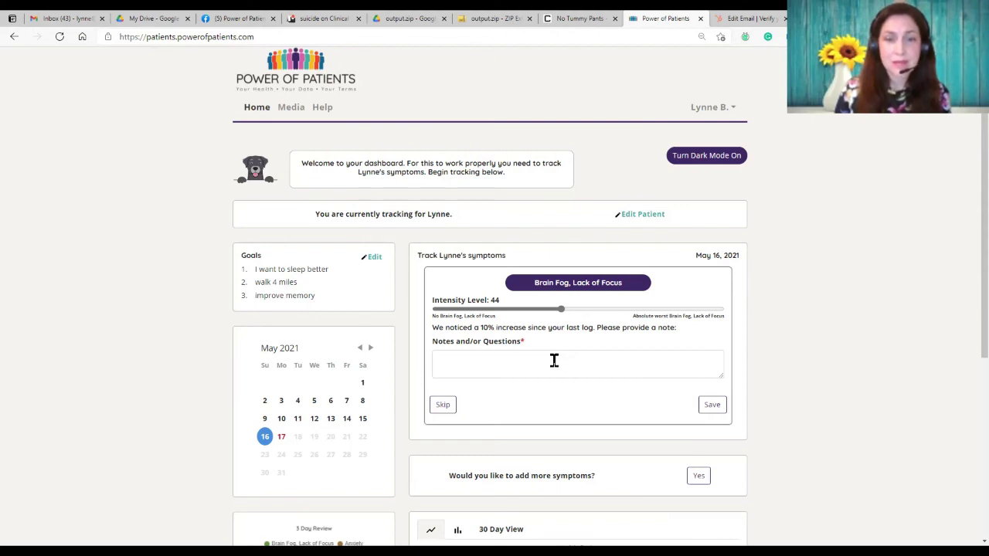
click(543, 360)
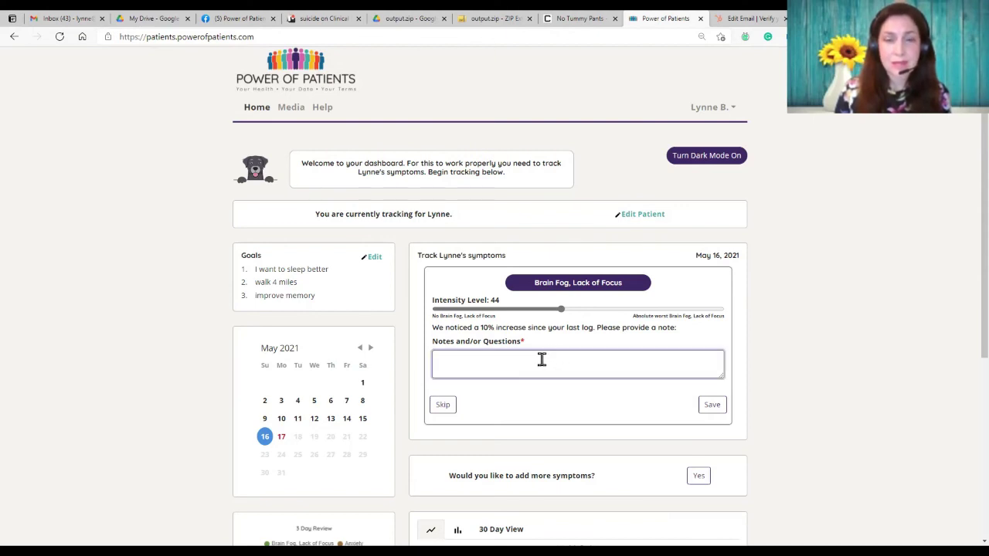
text(fkdjgakdjgksjdngkjfkjdkj)
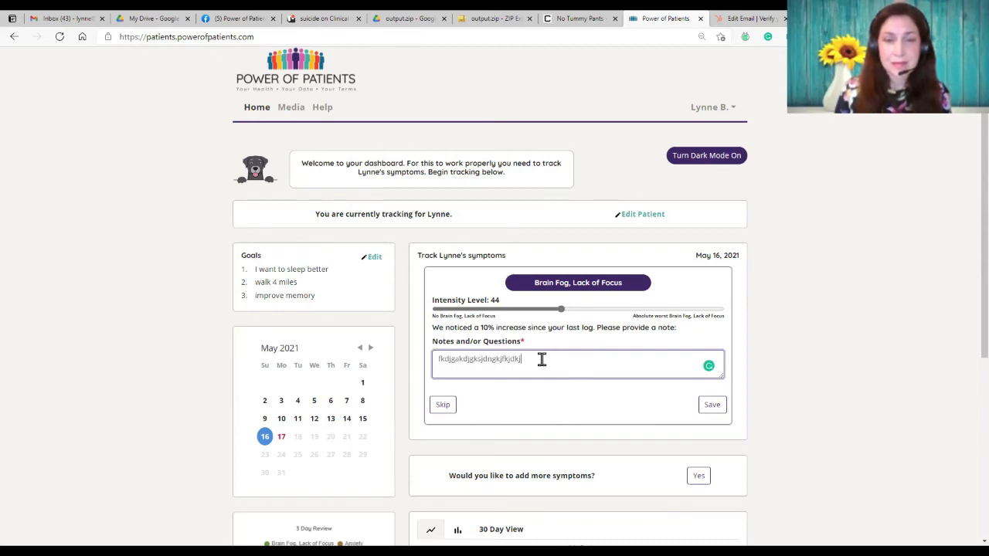
click(705, 412)
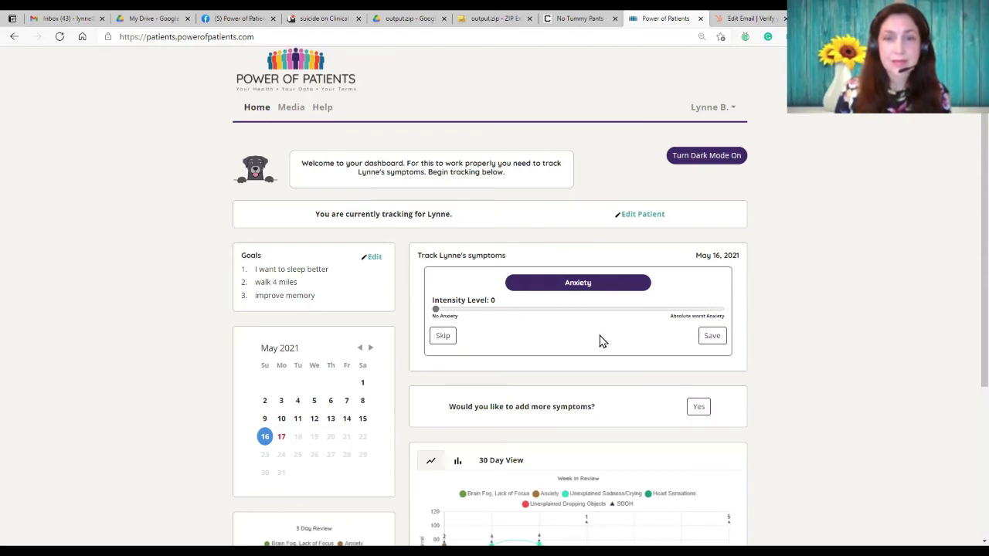
Step: Save Anxiety at 28 and Unexplained Sadness/Crying at 8 with the note 'good day'
click(516, 310)
click(708, 338)
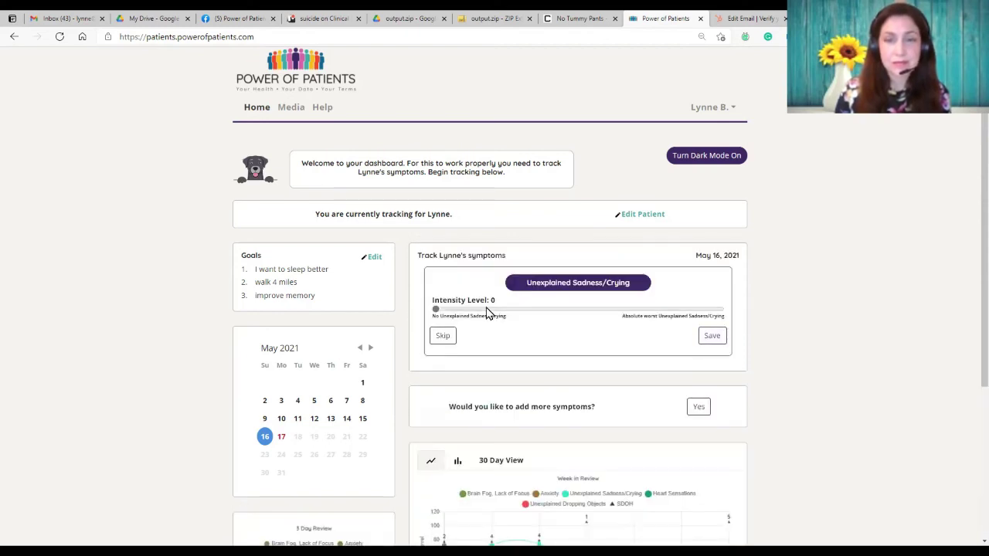
click(459, 309)
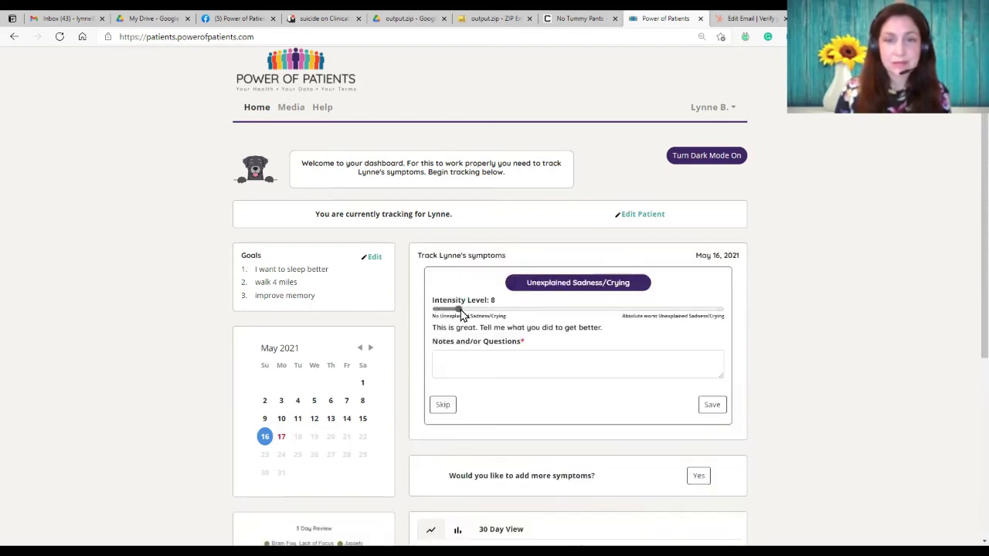
click(530, 363)
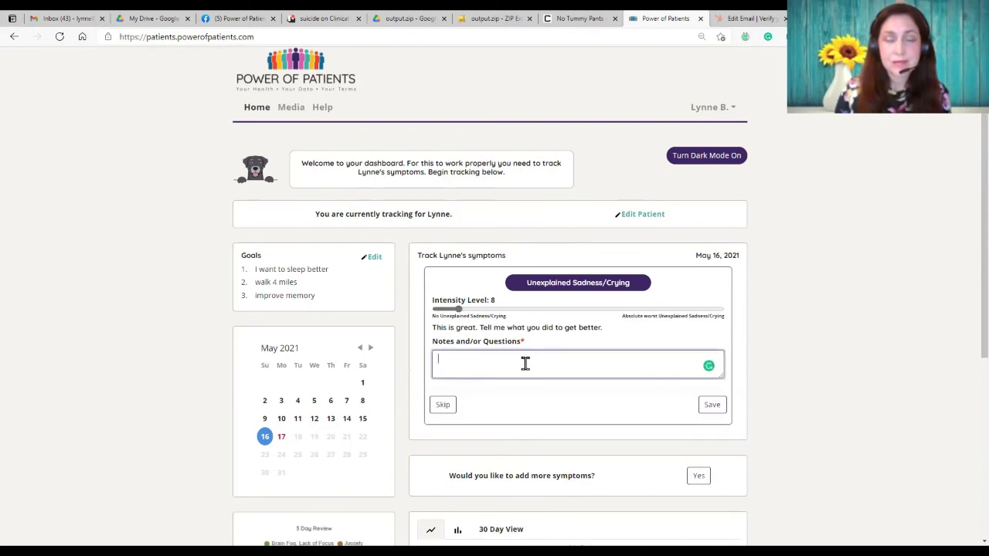
text(good day)
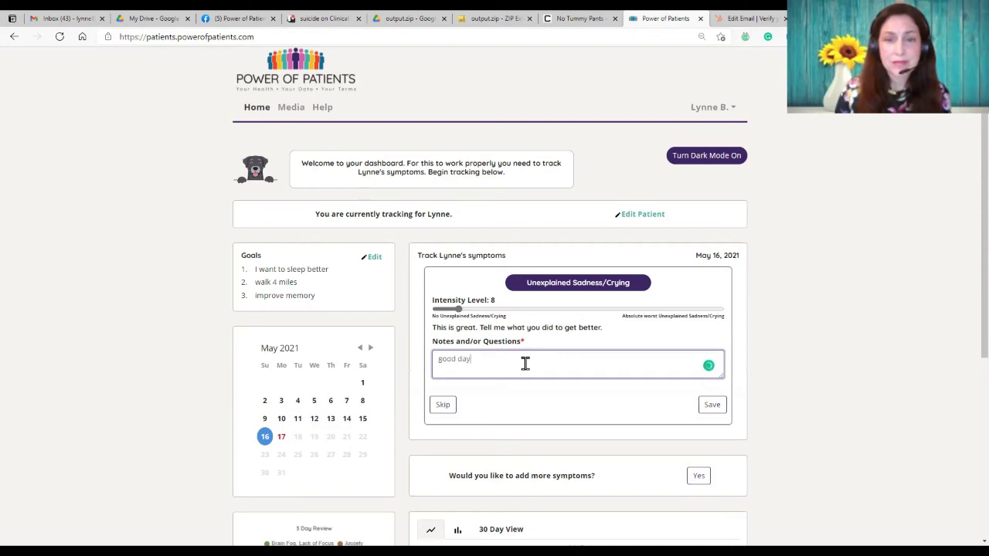
click(706, 410)
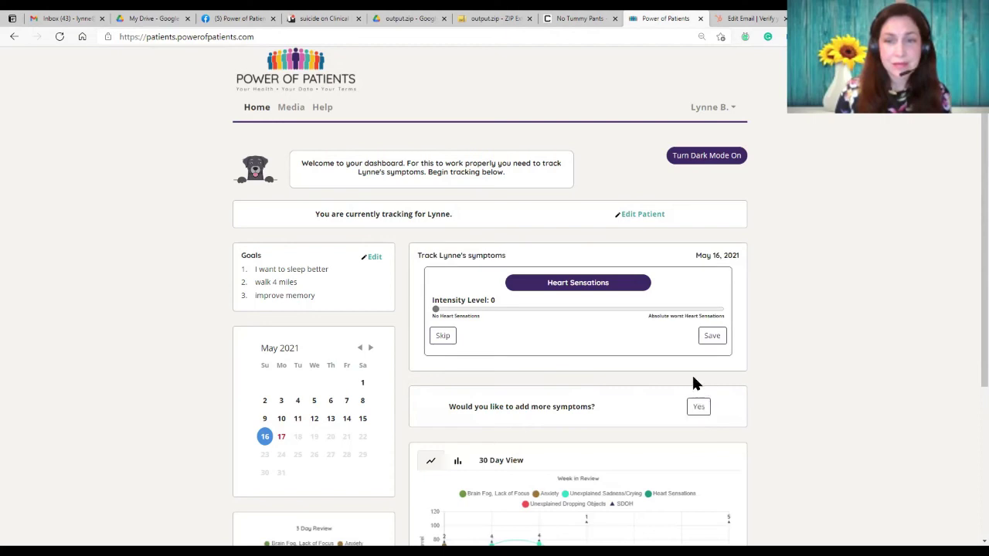
Step: Save Heart Sensations at 16 and Dropping Objects at 18 with note 'very restful night low stress'
click(480, 309)
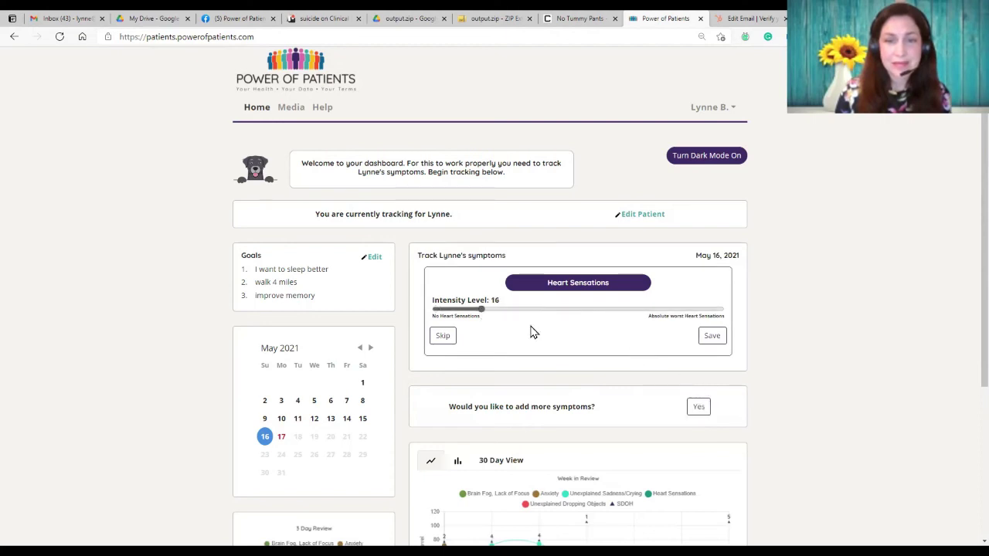
click(711, 338)
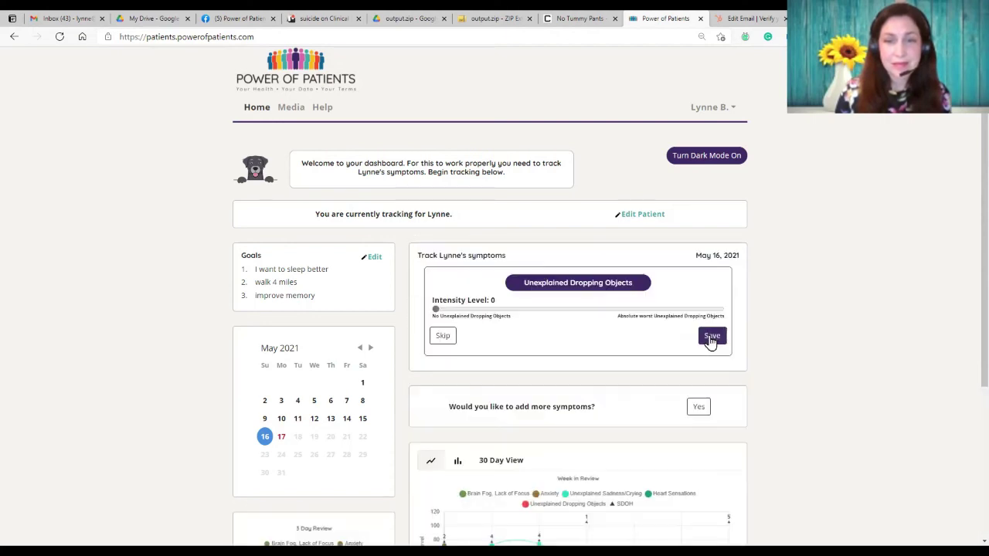
click(487, 311)
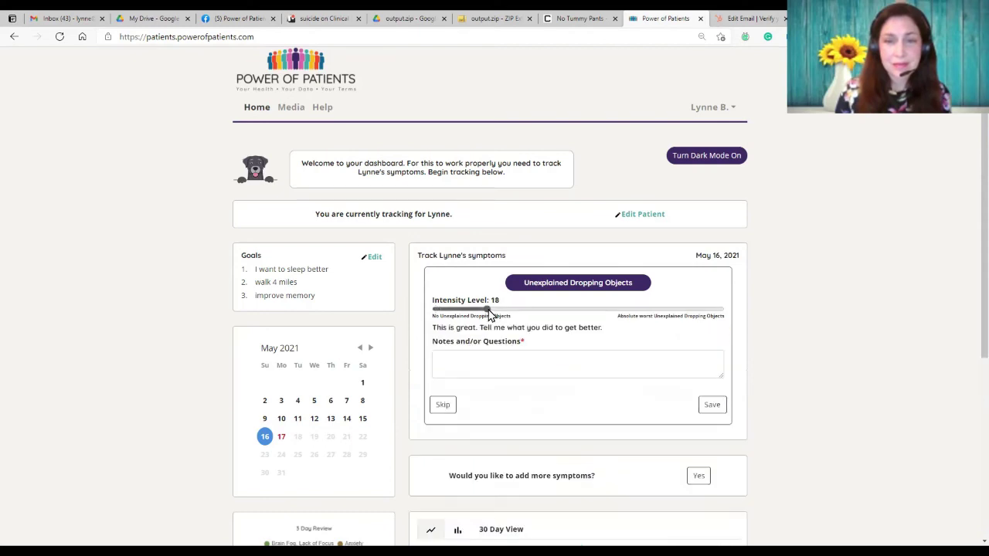
click(534, 363)
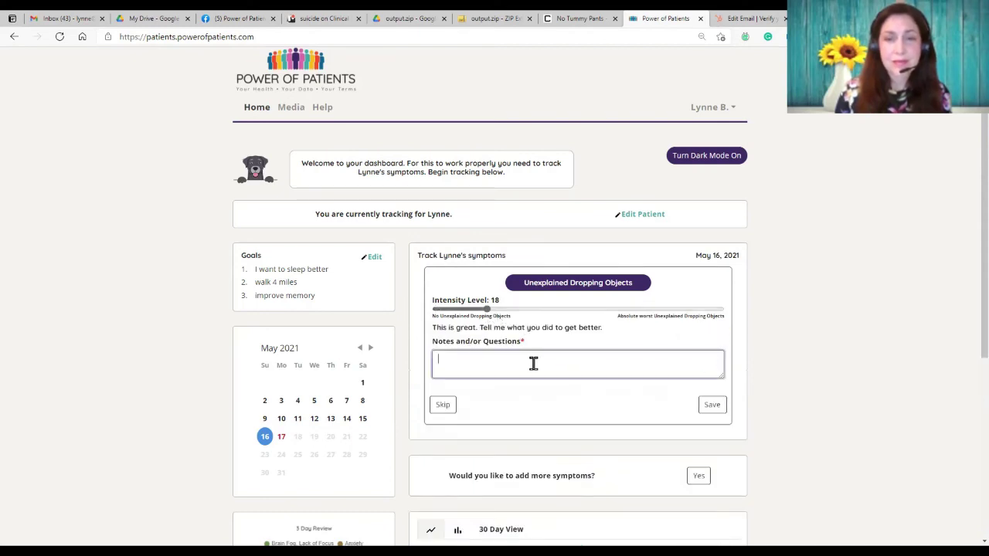
text(very restful n)
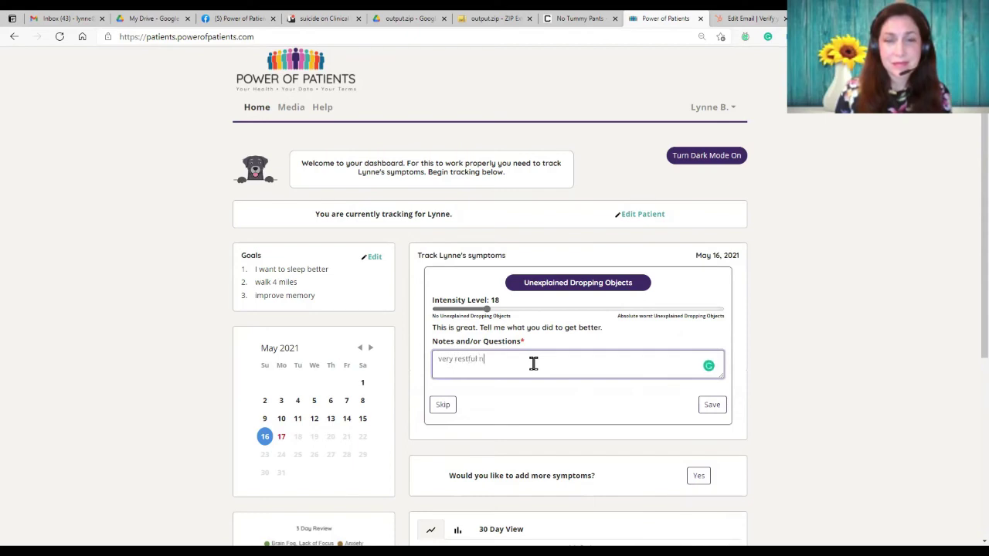
text(ight low )
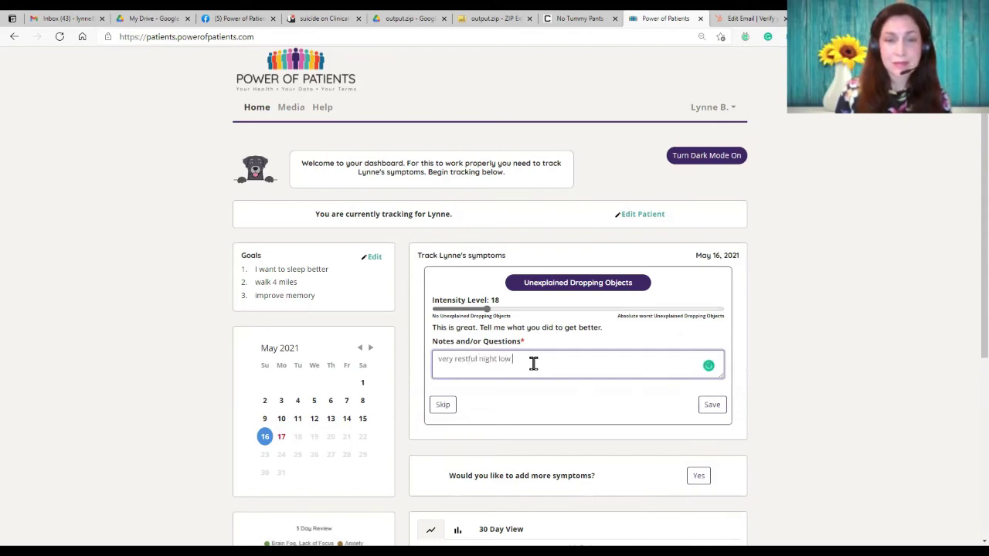
text(stress)
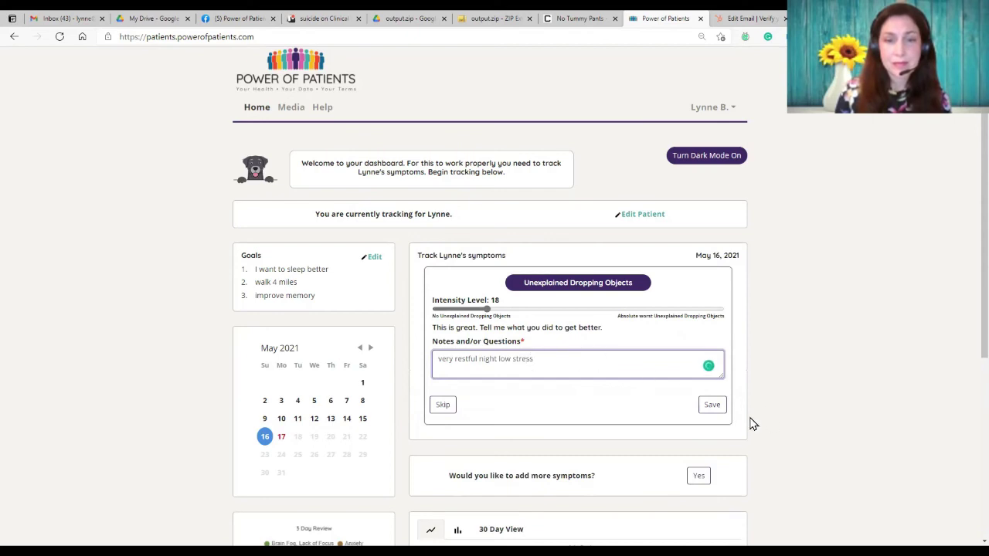
click(710, 407)
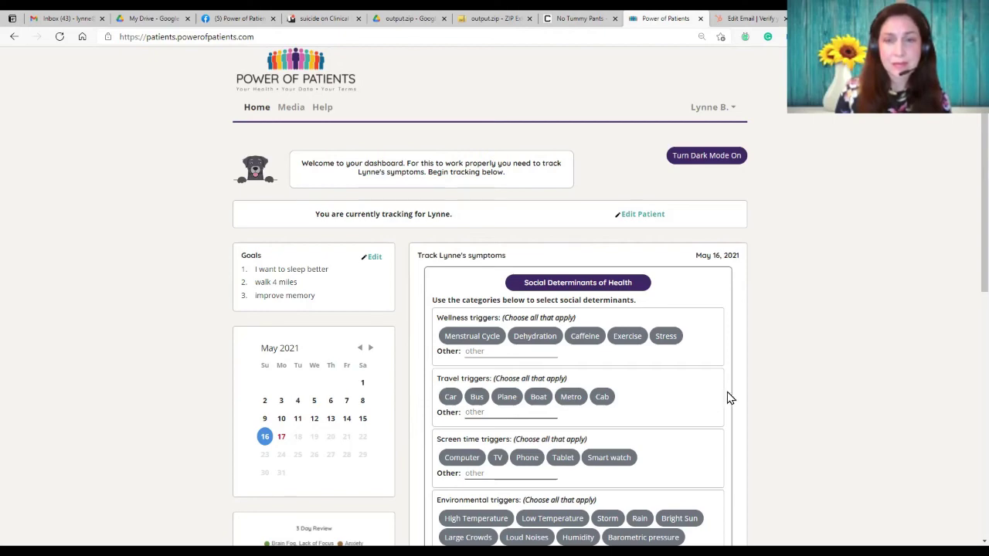
Step: Select Bright Sun as today's environmental trigger and save the social determinants
scroll(729, 398, down, 3)
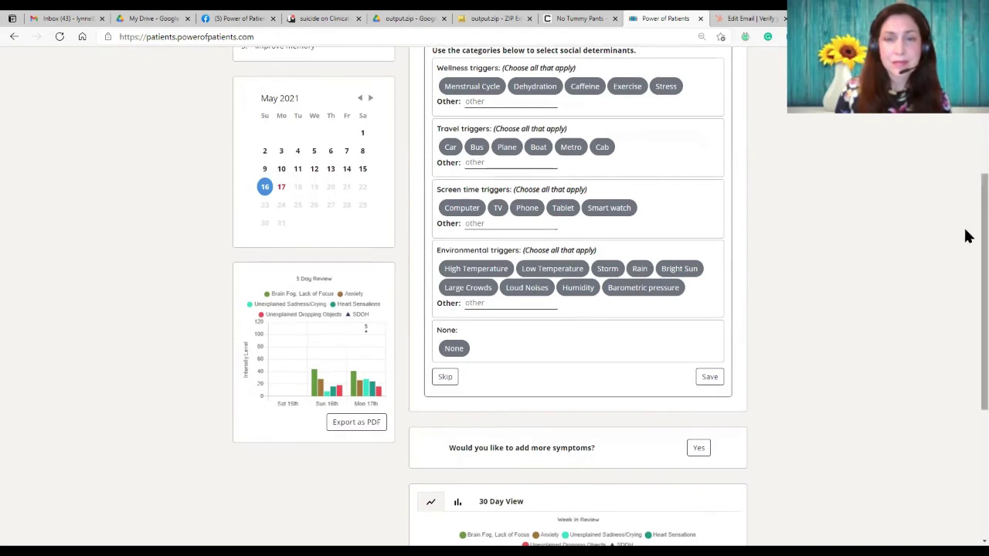
scroll(966, 208, up, 1)
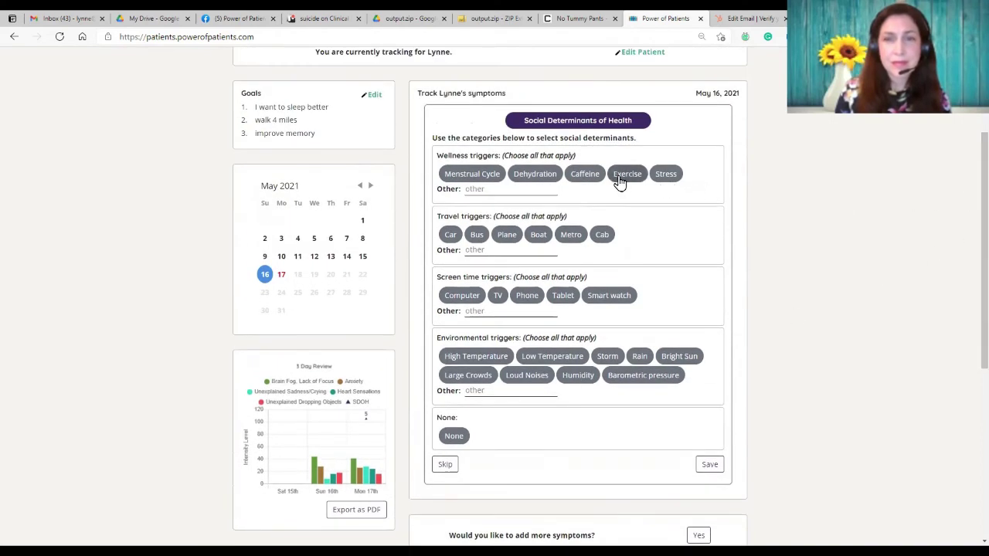
click(547, 178)
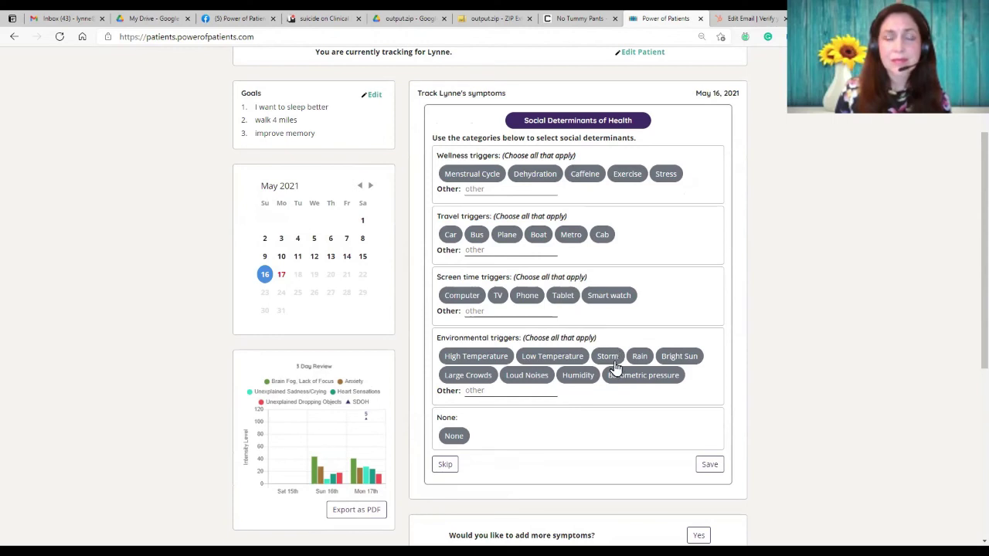
click(670, 357)
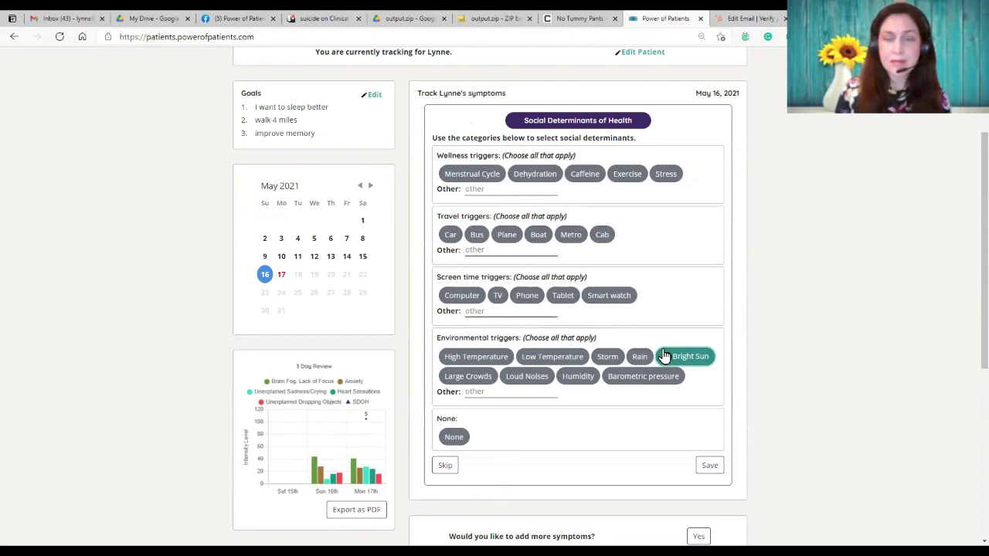
click(707, 471)
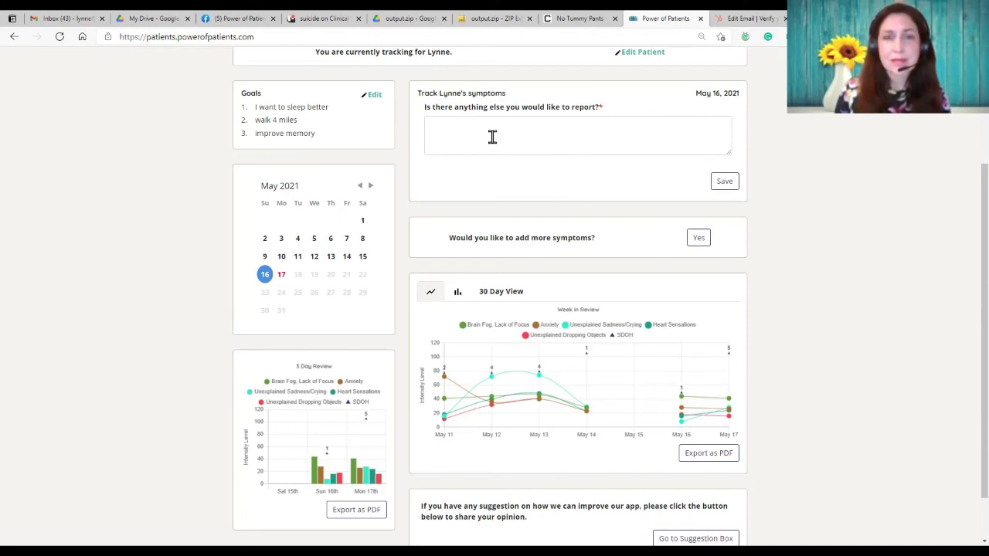
Step: Choose Yes to add more symptoms and browse the grid of additional symptom chips
click(698, 240)
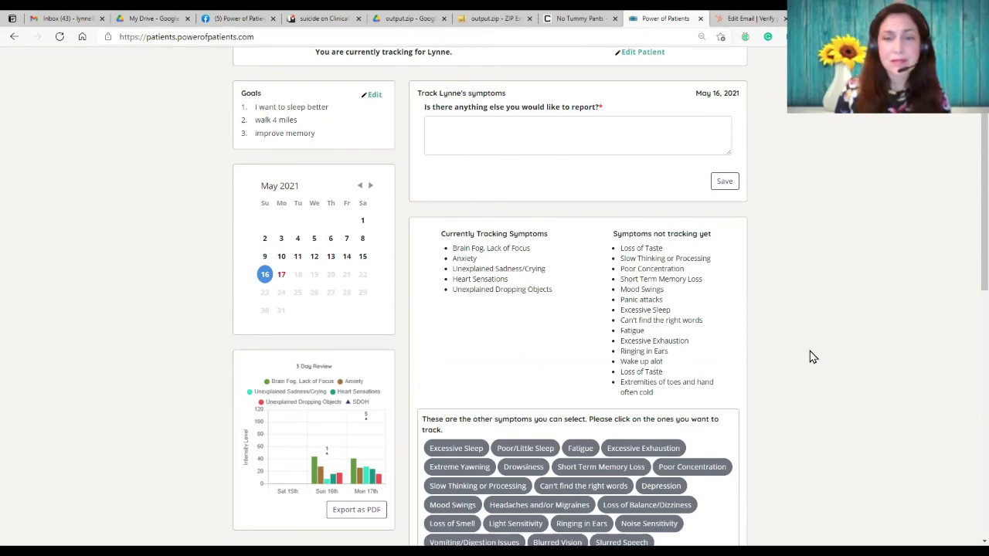
scroll(773, 340, down, 3)
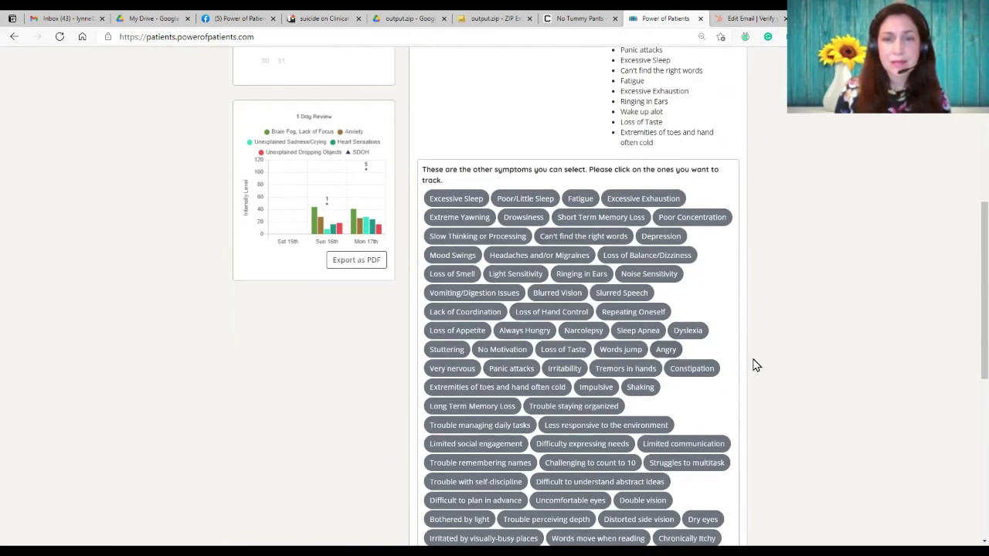
scroll(755, 365, down, 3)
scroll(758, 364, up, 6)
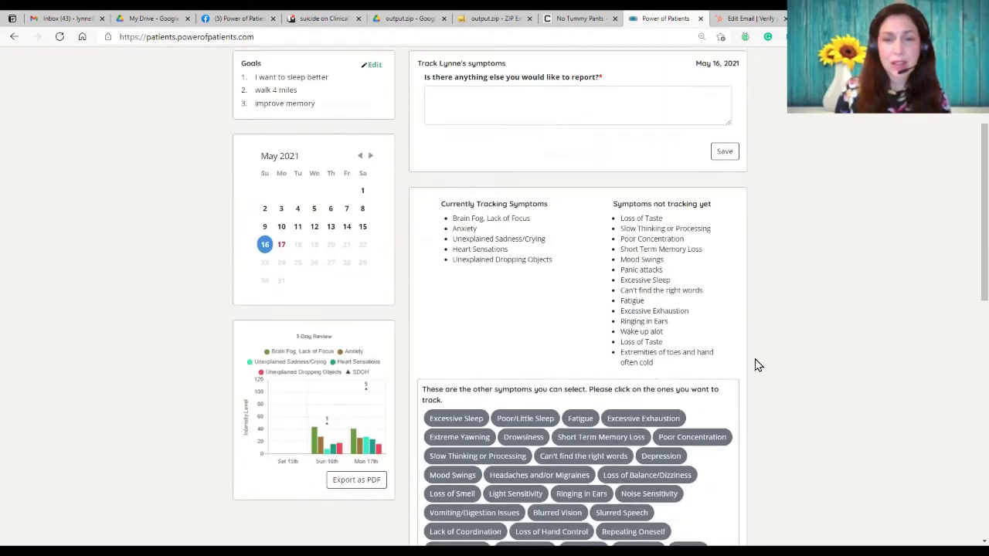
scroll(757, 363, down, 10)
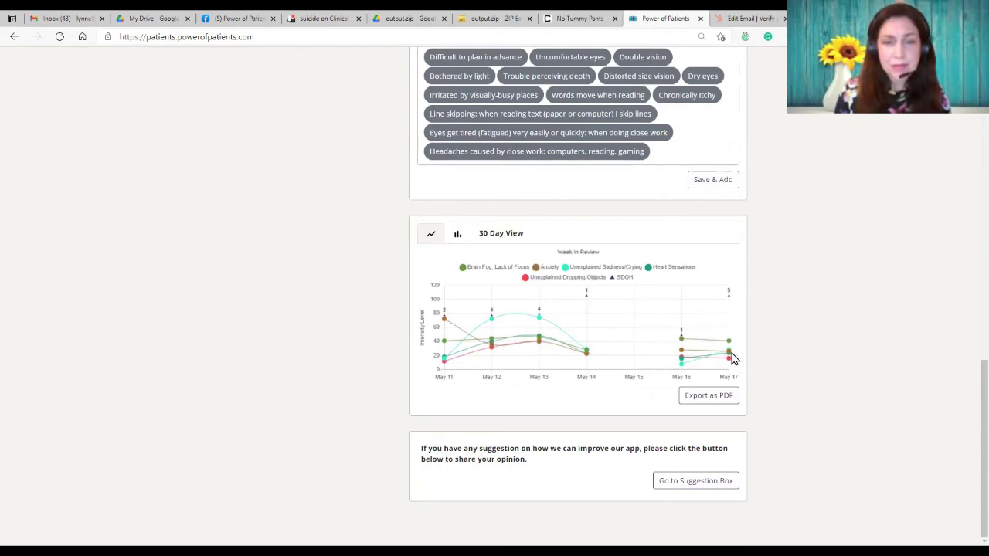
scroll(735, 357, up, 8)
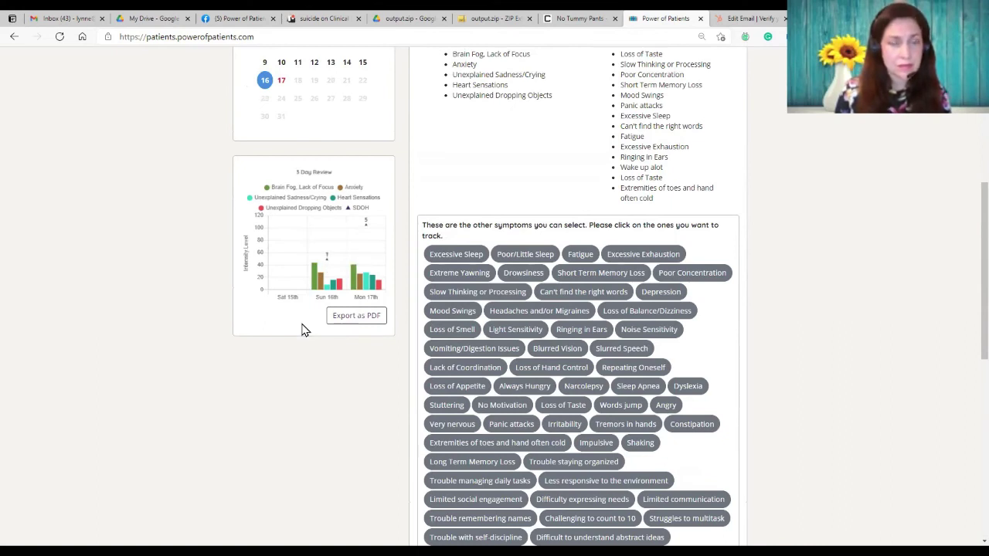
Step: Scroll to the 30 Day View chart and read the daily symptom intensity tooltips for May 11–17
mouse_move(367, 265)
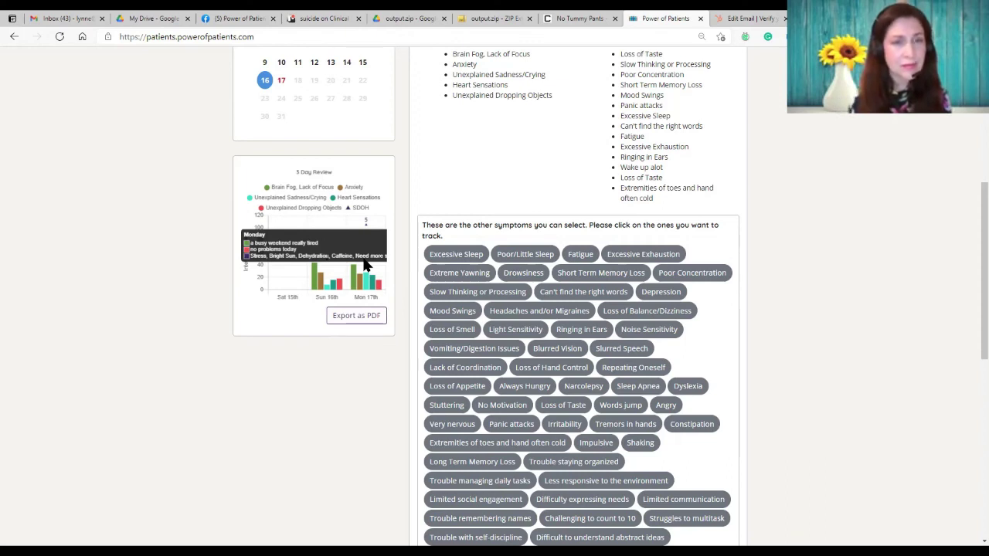
mouse_move(313, 282)
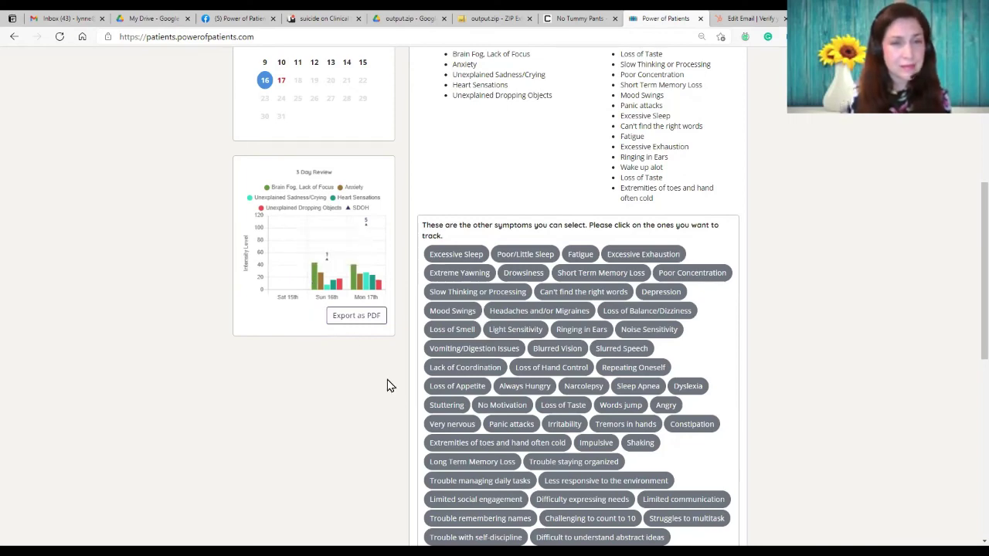
scroll(396, 386, down, 10)
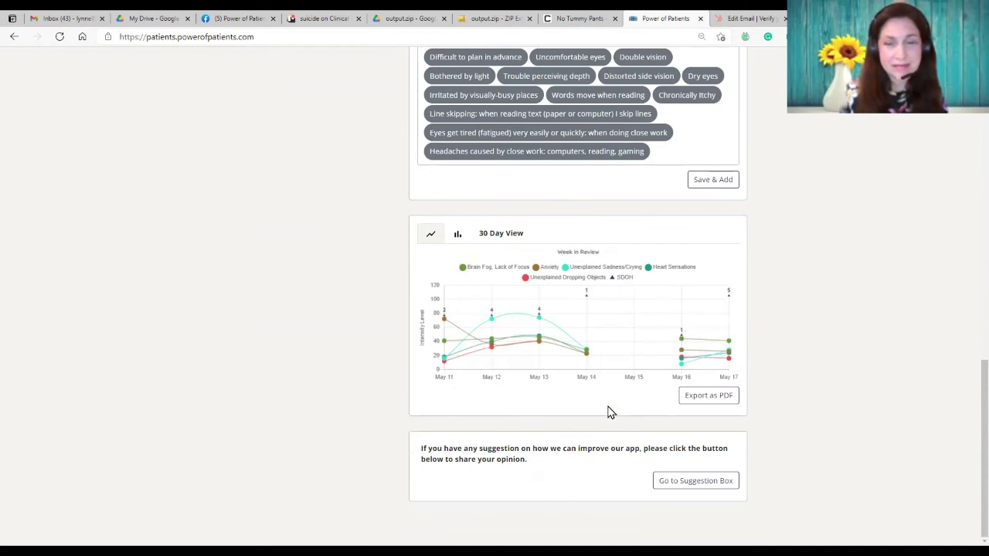
mouse_move(611, 385)
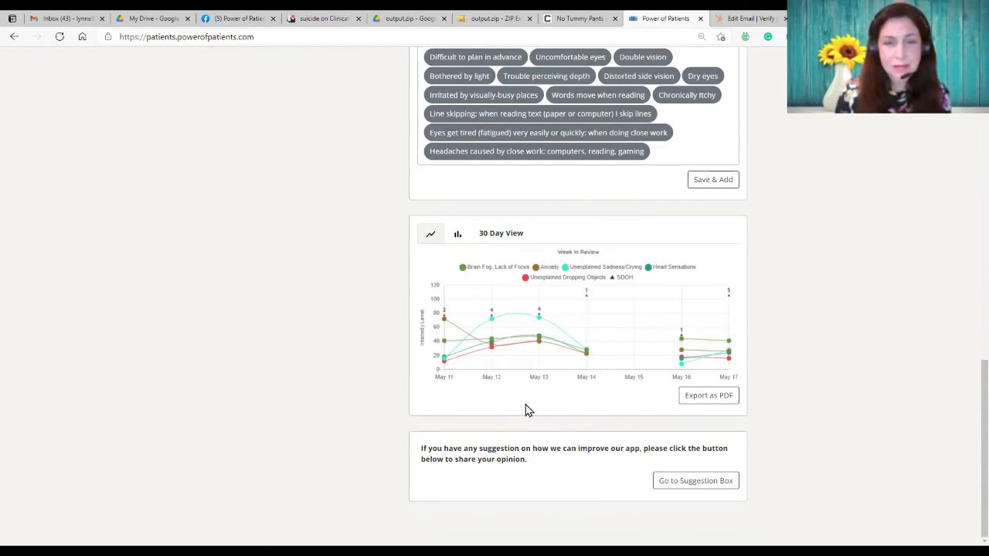
mouse_move(597, 299)
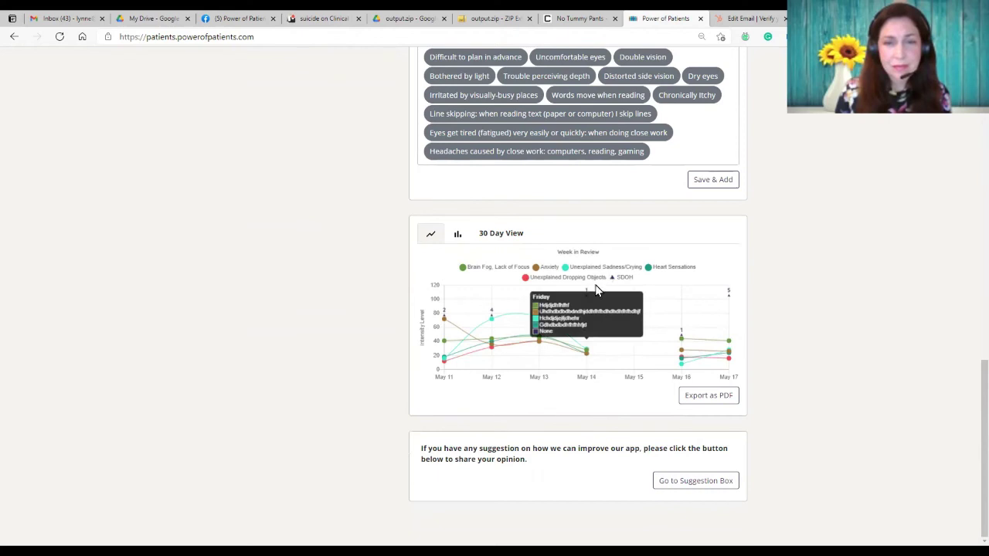
mouse_move(489, 317)
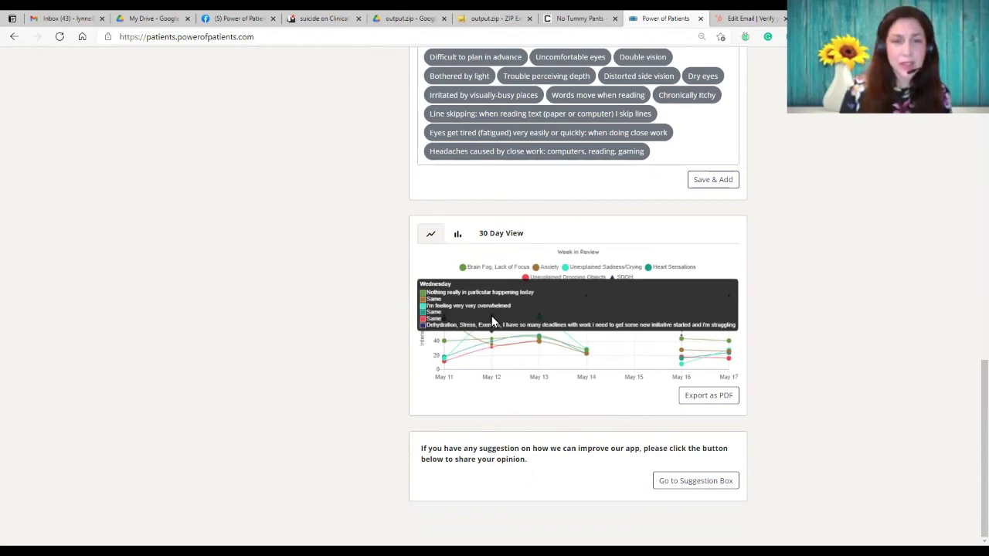
mouse_move(552, 350)
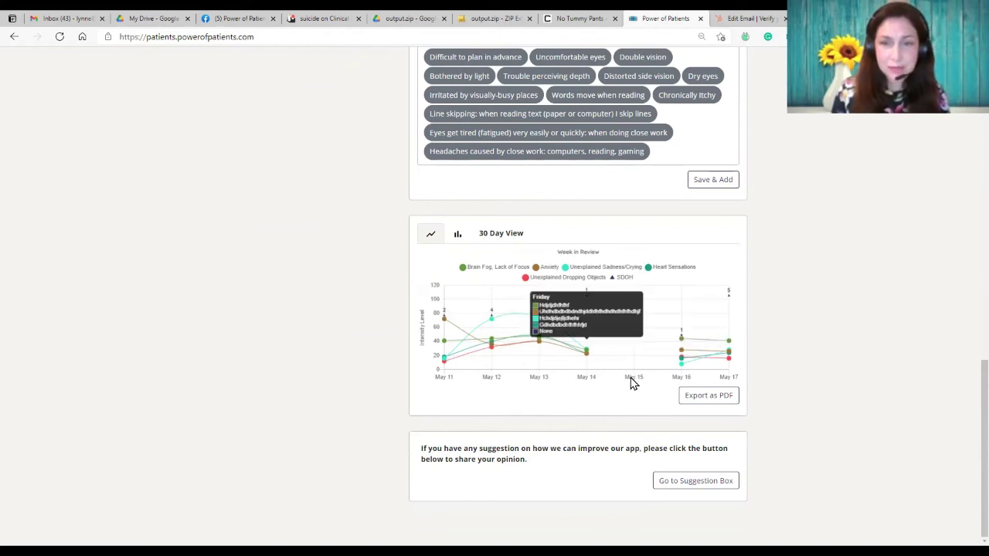
Step: Switch the 30 Day View to the SDOH in a week bar chart and inspect its bars
click(457, 238)
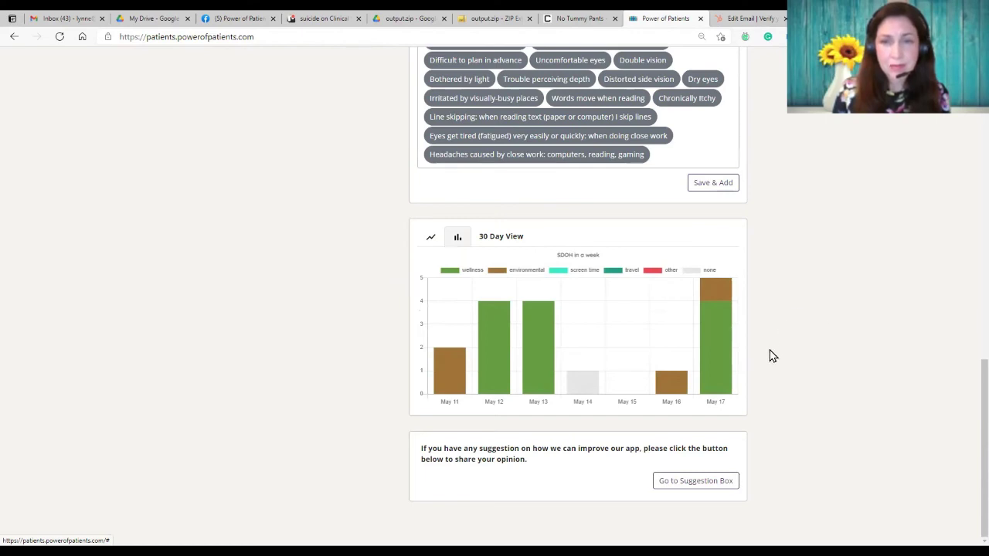
mouse_move(729, 327)
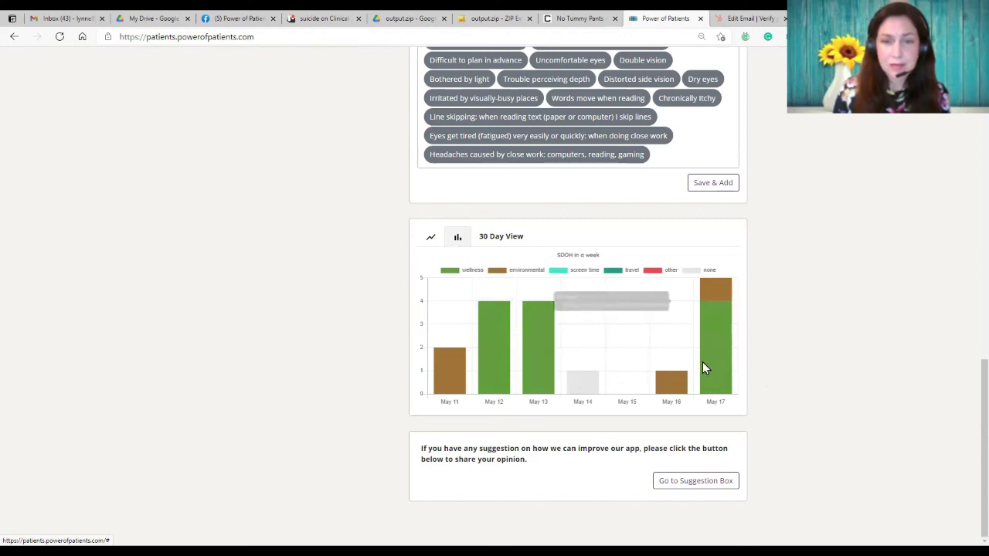
mouse_move(702, 361)
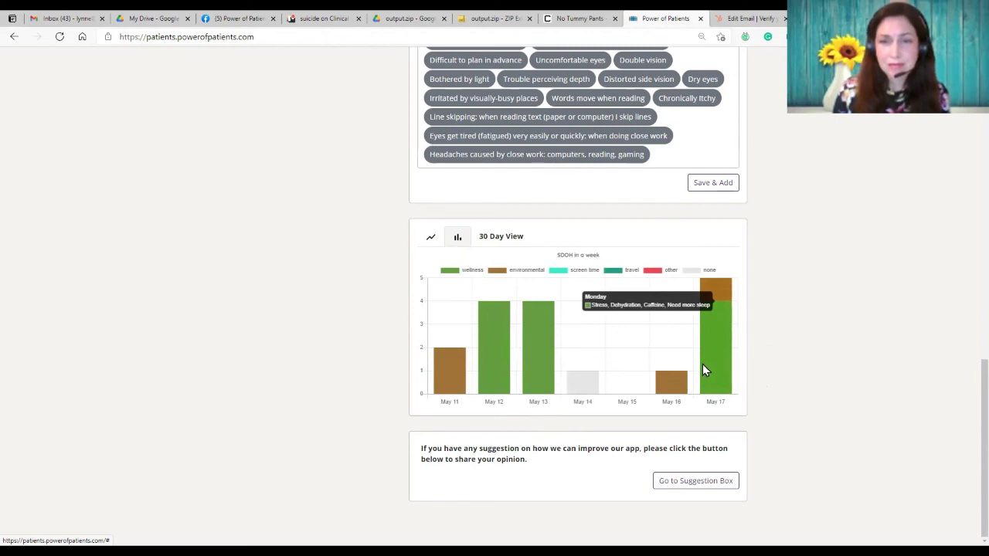
Step: In the 30 Day View, show the Anxiety, Unexplained Sadness/Crying, Heart Sensations and Unexplained Dropping Objects lines
click(503, 239)
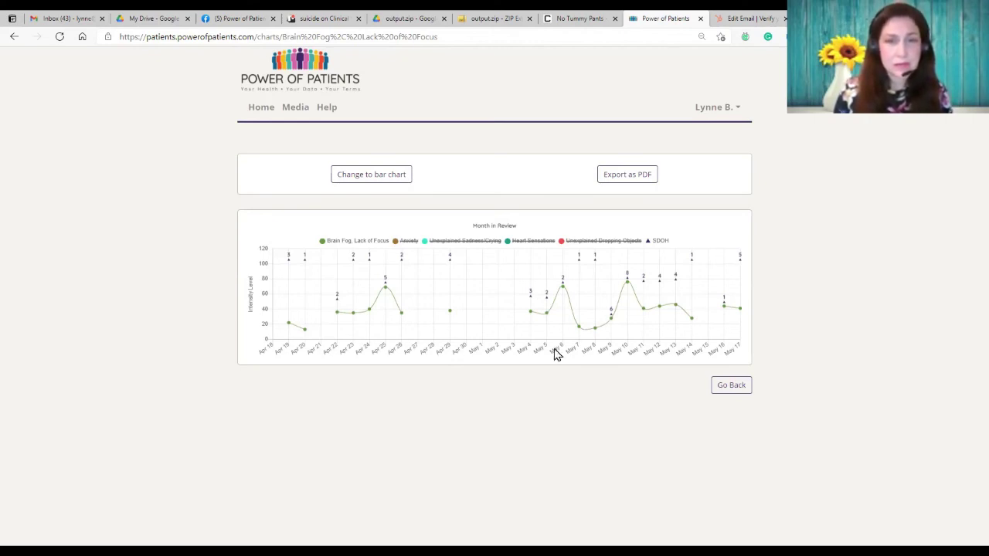
mouse_move(290, 270)
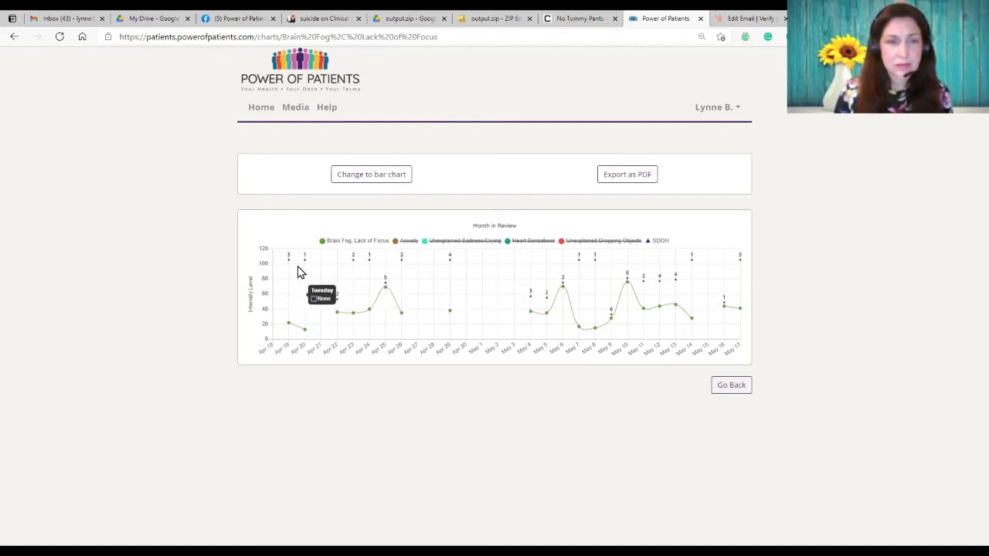
mouse_move(363, 269)
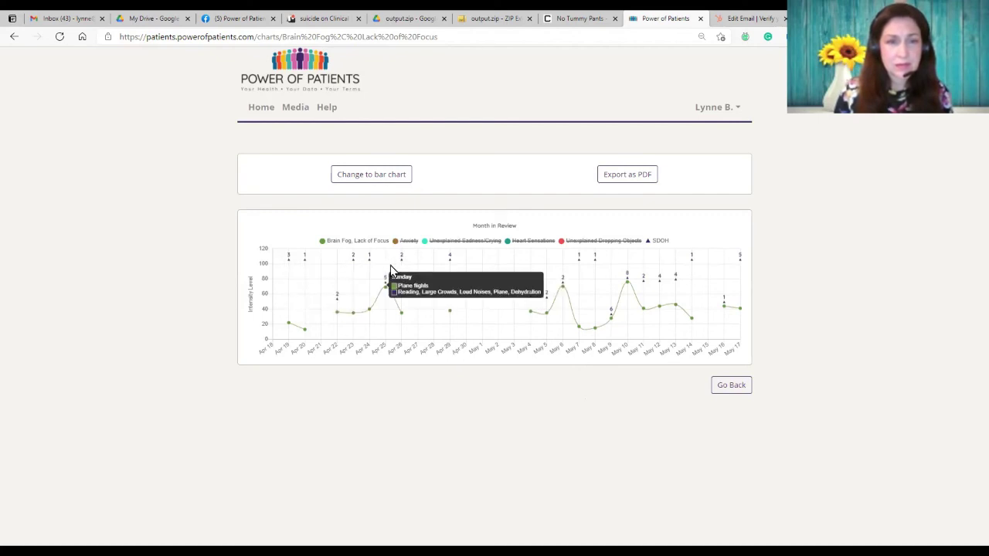
mouse_move(438, 271)
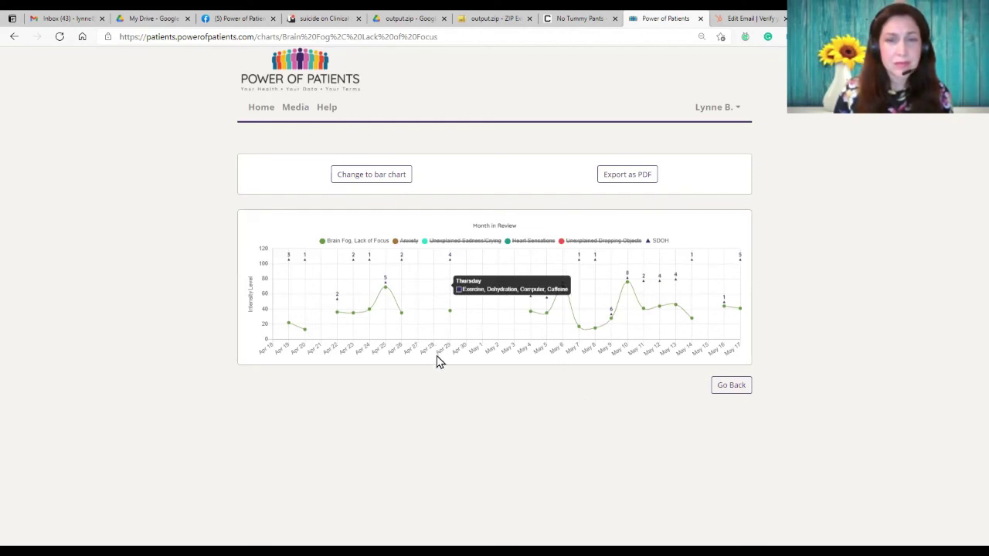
click(409, 241)
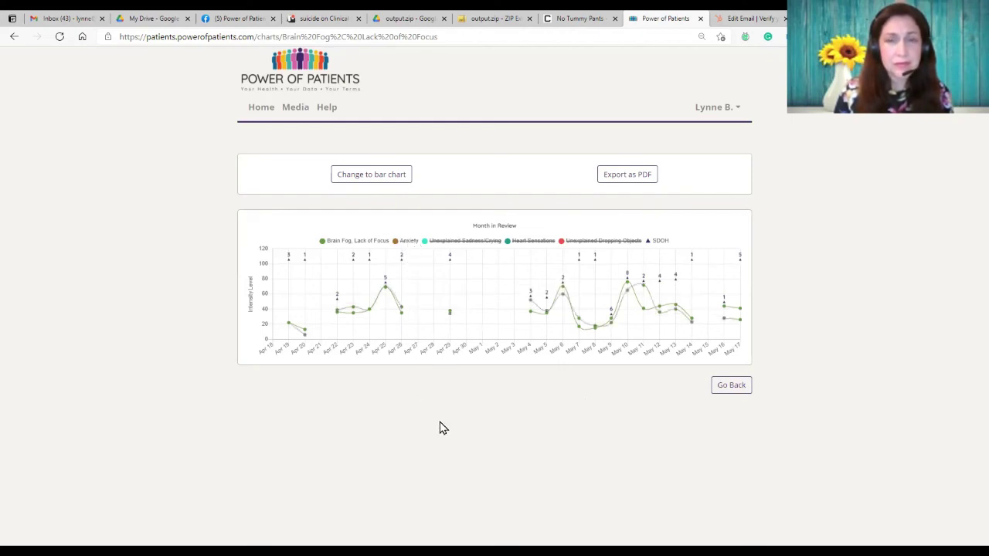
click(458, 241)
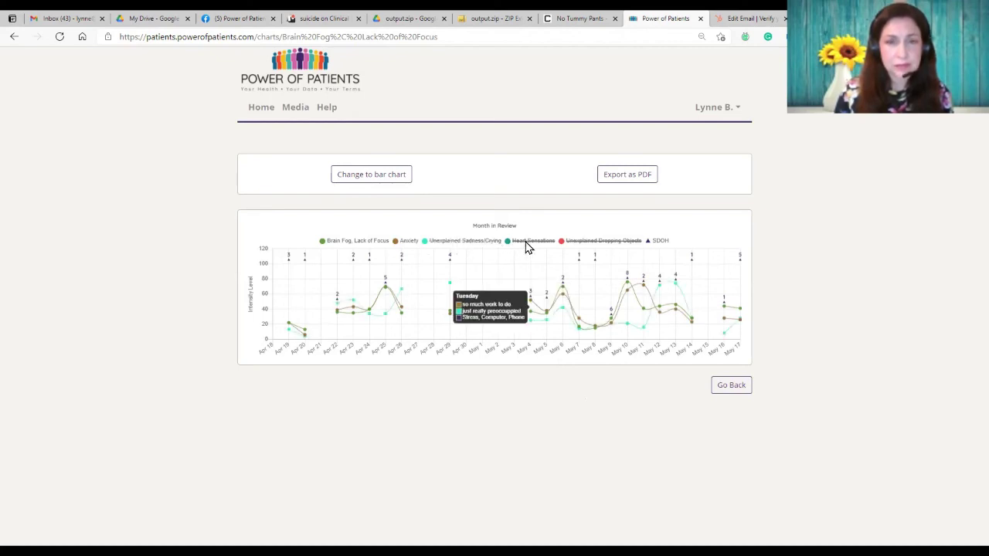
click(526, 242)
click(588, 242)
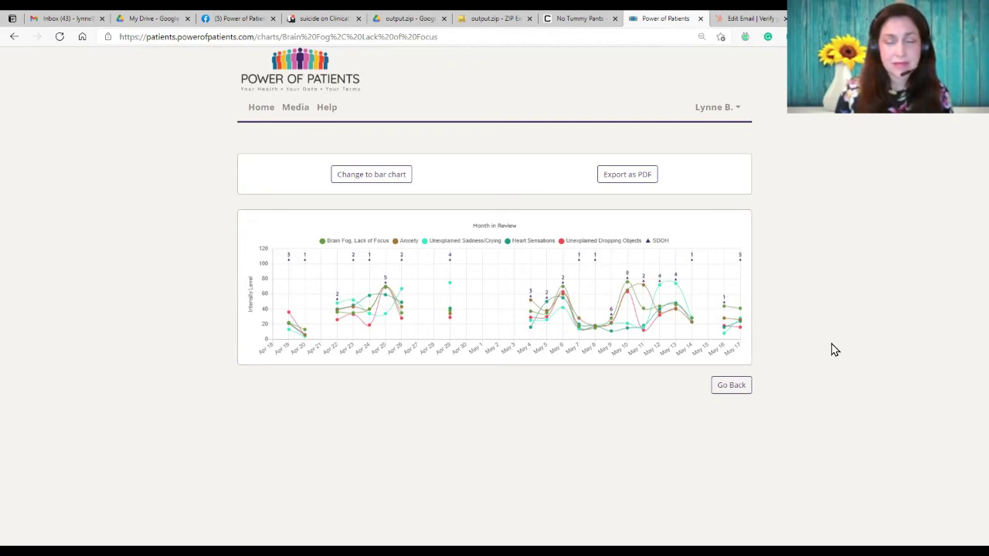
Step: Switch the month chart to a bar chart and export it as 30day-barChart (6).pdf
click(368, 176)
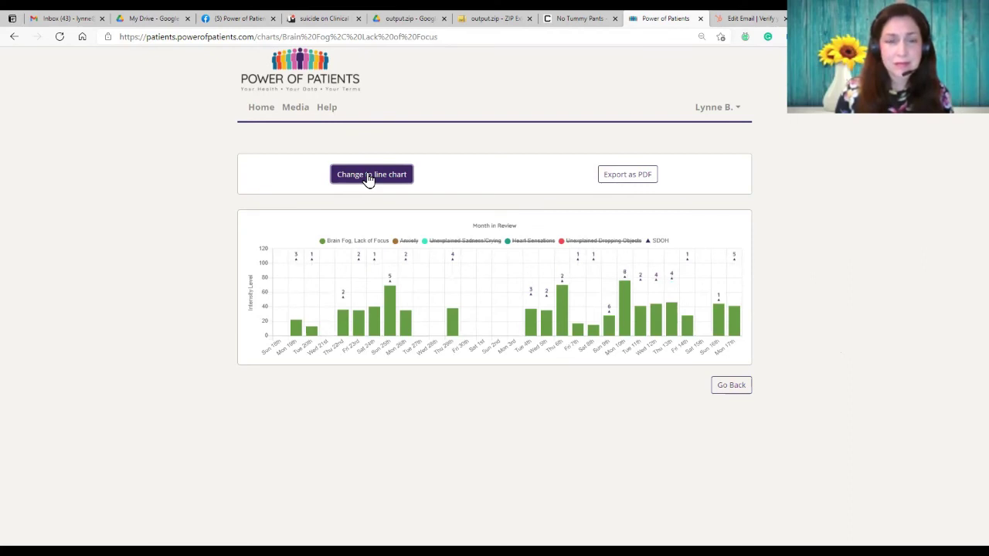
click(618, 181)
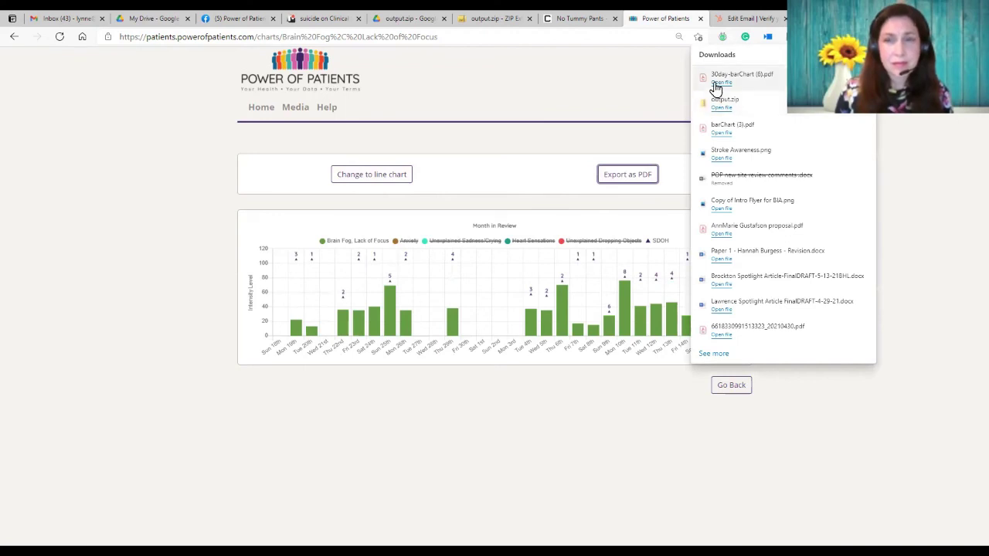
Step: Review the 12-page 30day-barChart (6).pdf for Apr 18 – May 17, 2021, then return to Power of Patients
click(715, 85)
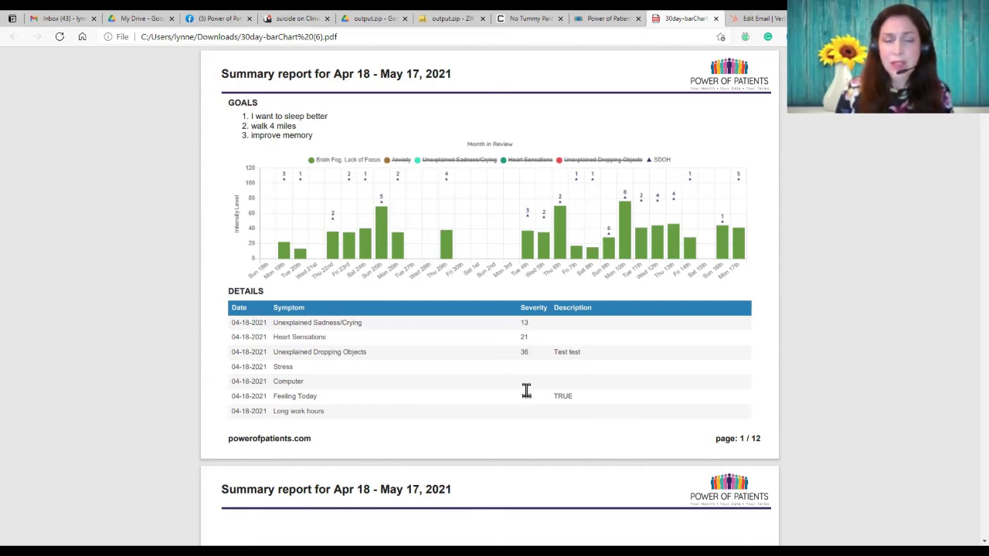
scroll(526, 391, down, 6)
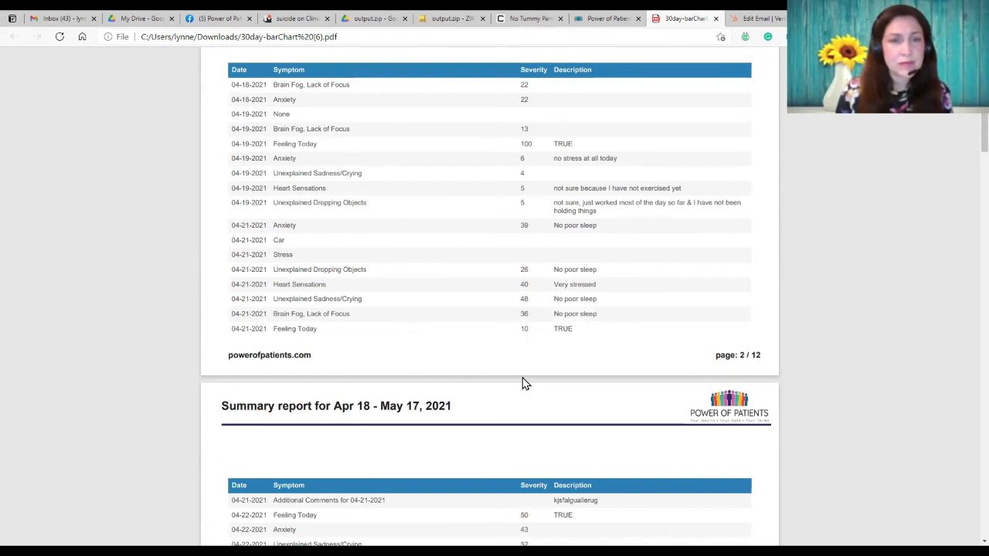
scroll(522, 383, down, 3)
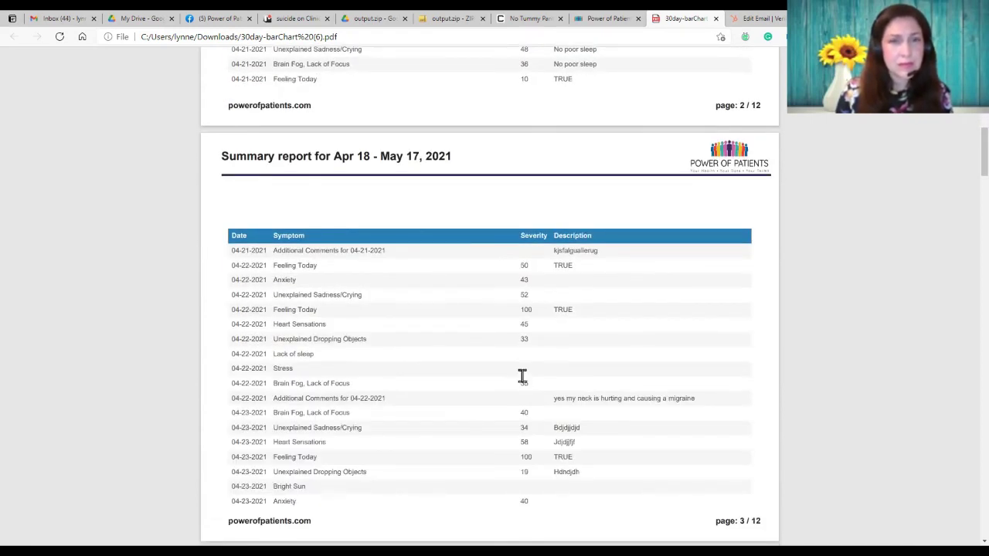
scroll(523, 376, up, 8)
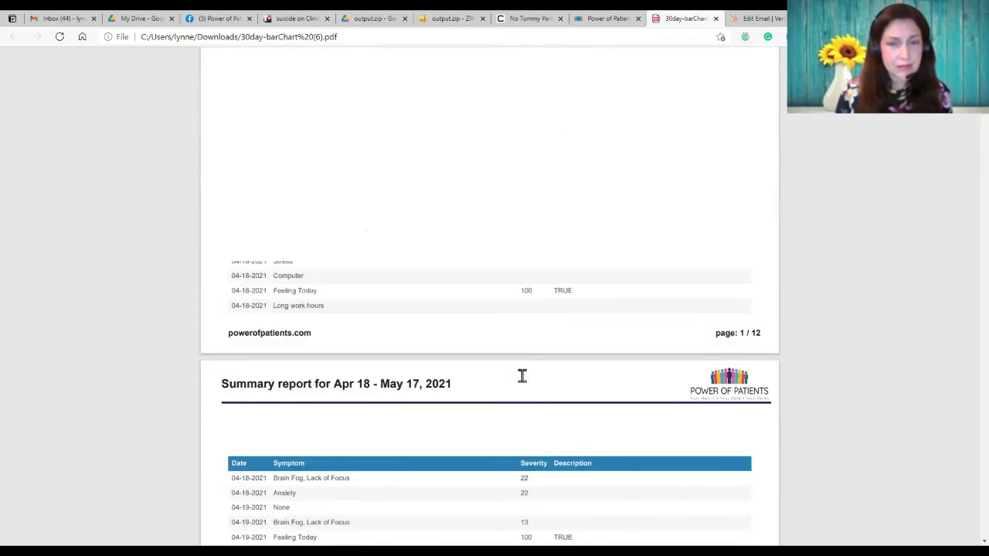
key(ctrl+shift+Tab)
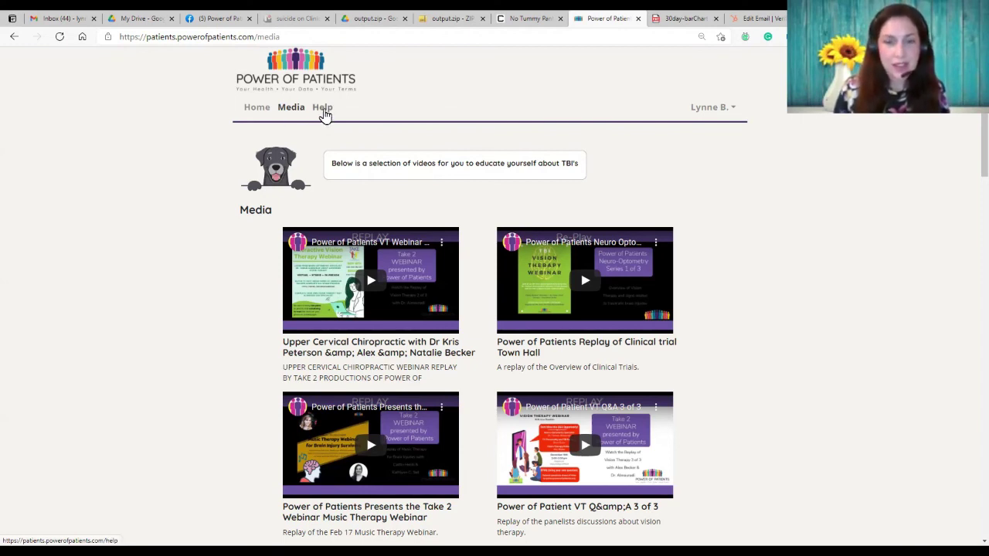
Step: Visit the Help page, then go back to the patient dashboard via Home
click(325, 111)
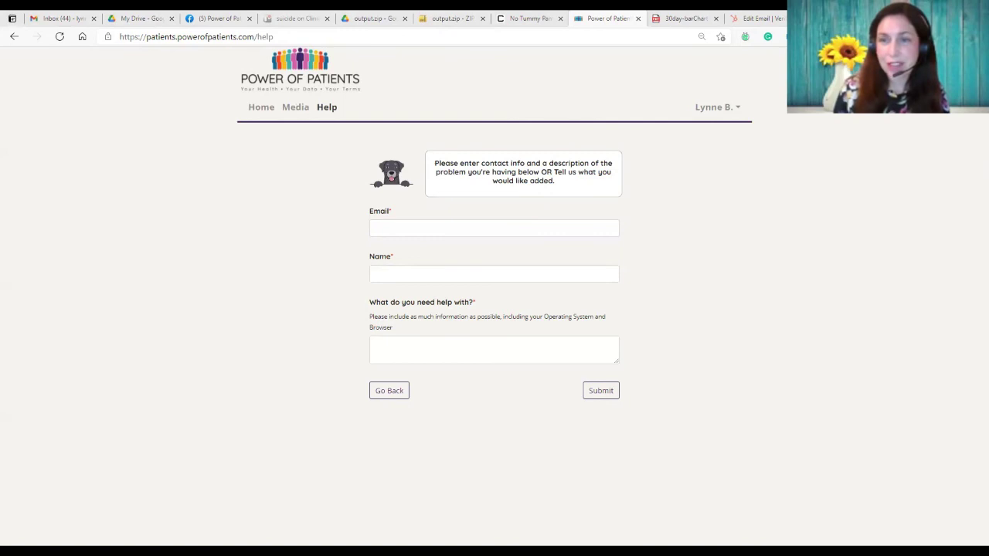
click(261, 107)
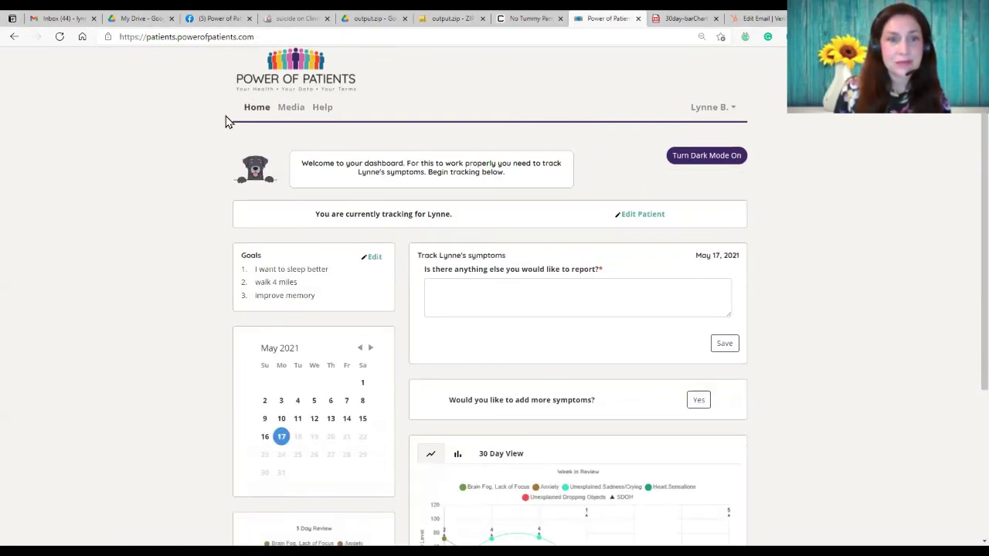